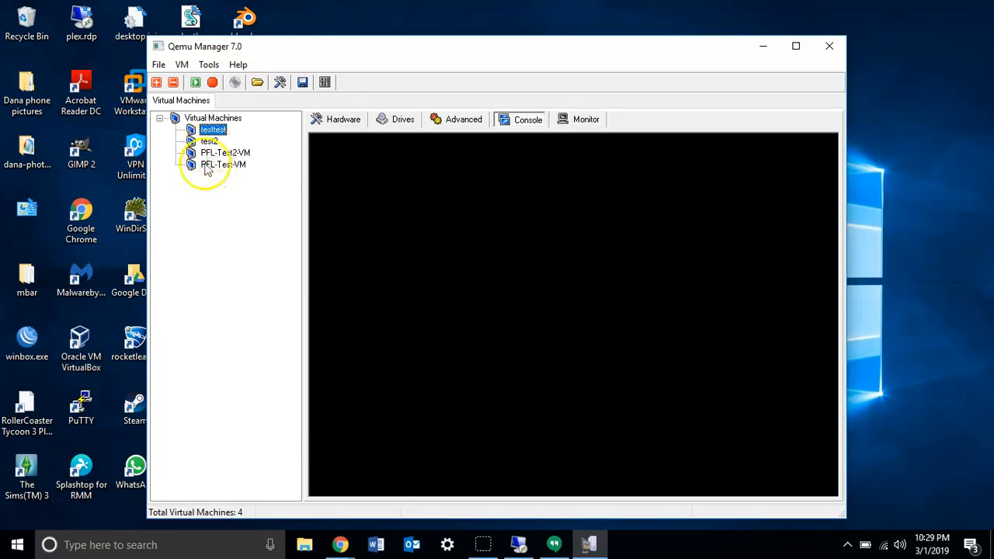
pyautogui.click(159, 65)
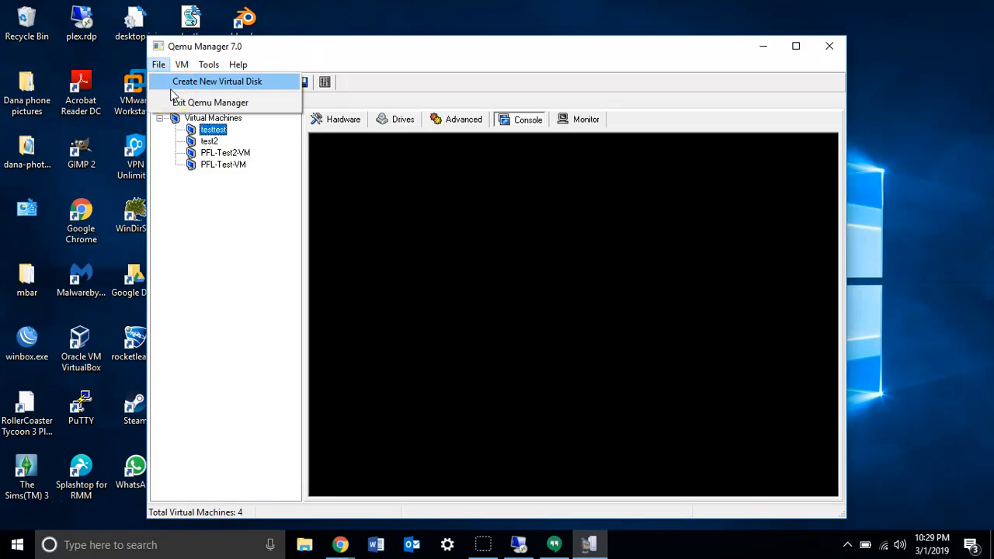
pyautogui.click(181, 66)
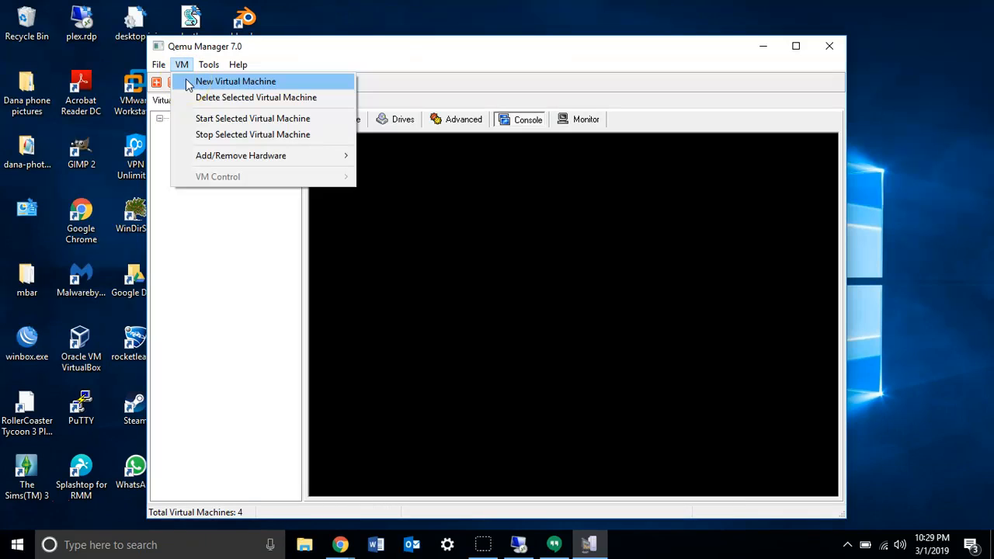
pyautogui.click(159, 66)
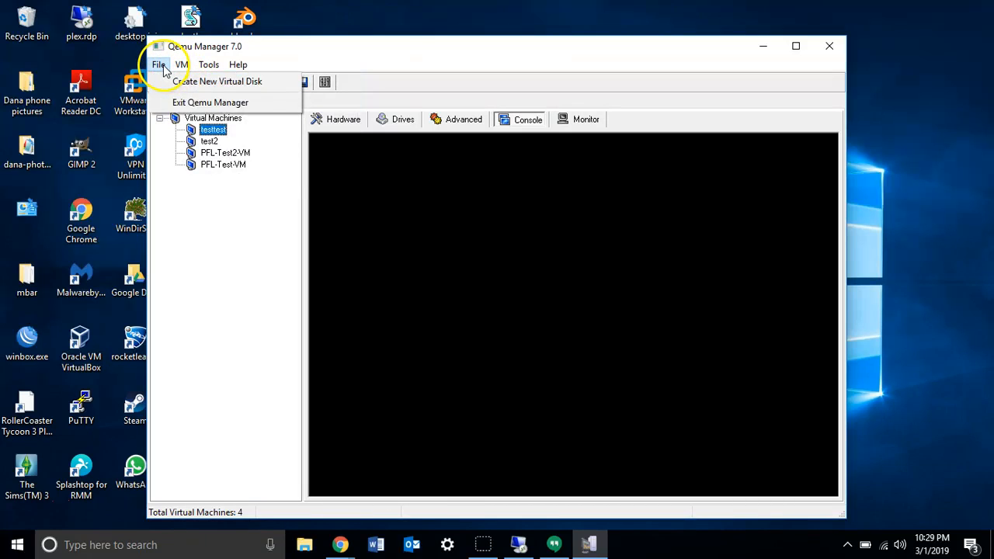
pyautogui.click(181, 66)
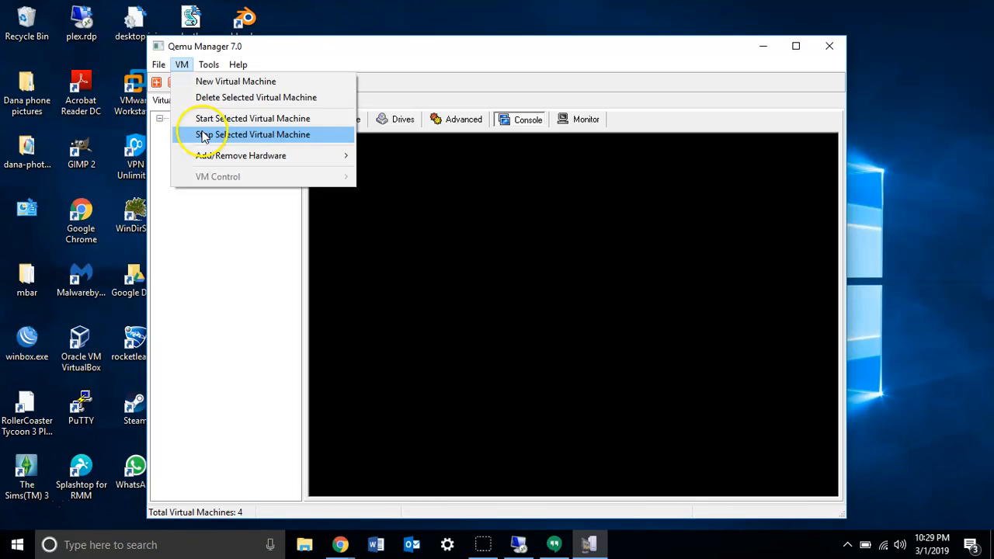
pyautogui.moveTo(216, 157)
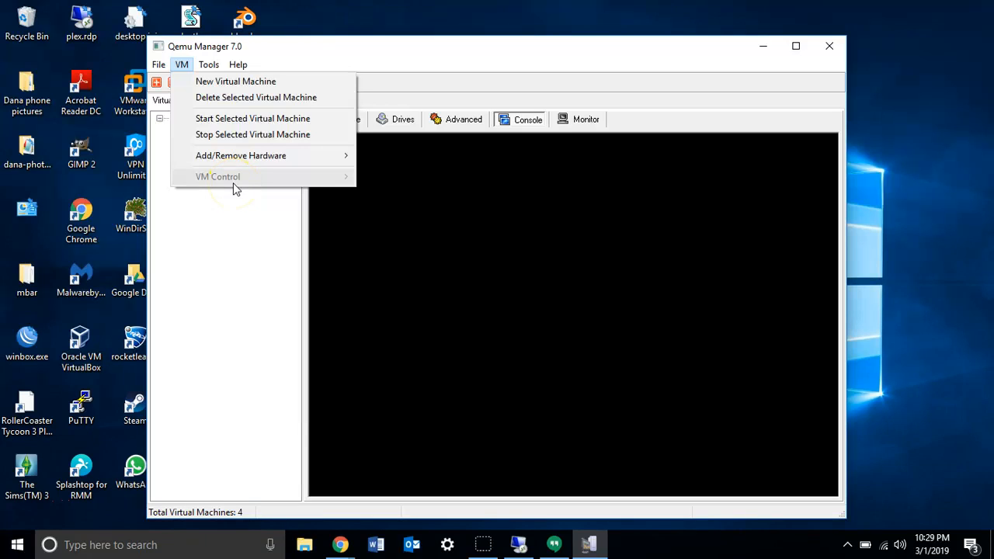
# Review the operating system defaults and inspect the Microsoft Windows XP definition without changing it.
pyautogui.click(209, 64)
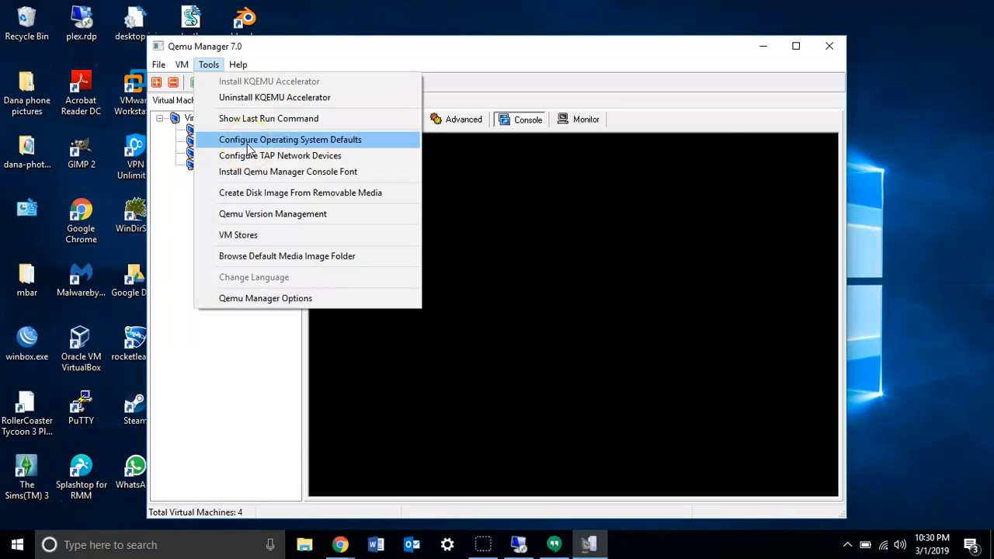
pyautogui.click(248, 142)
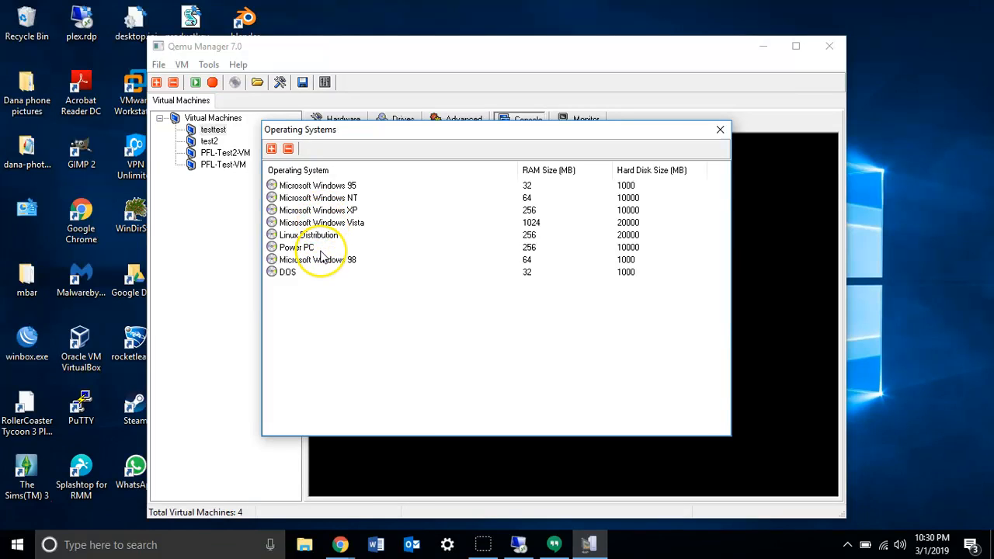
pyautogui.click(350, 211)
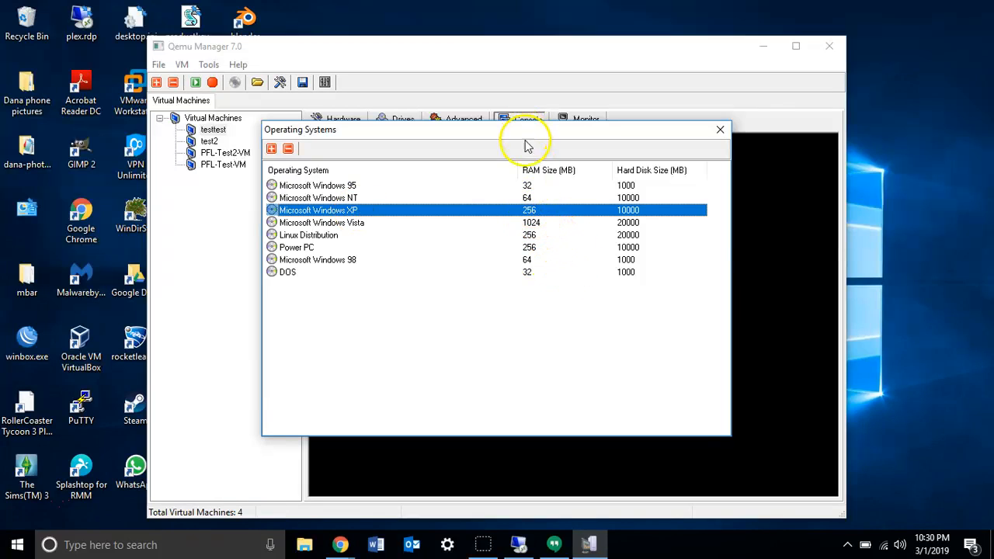
pyautogui.doubleClick(388, 215)
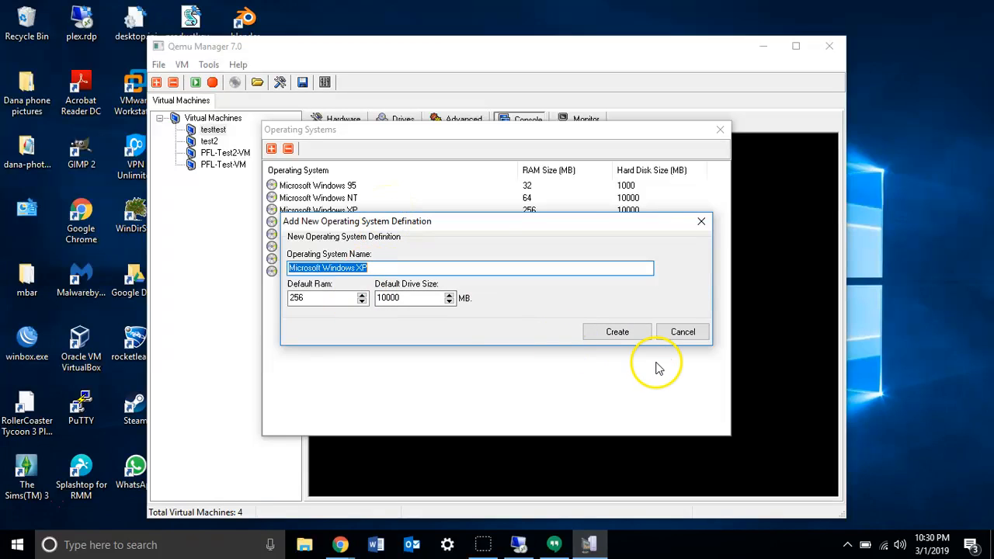
pyautogui.click(682, 334)
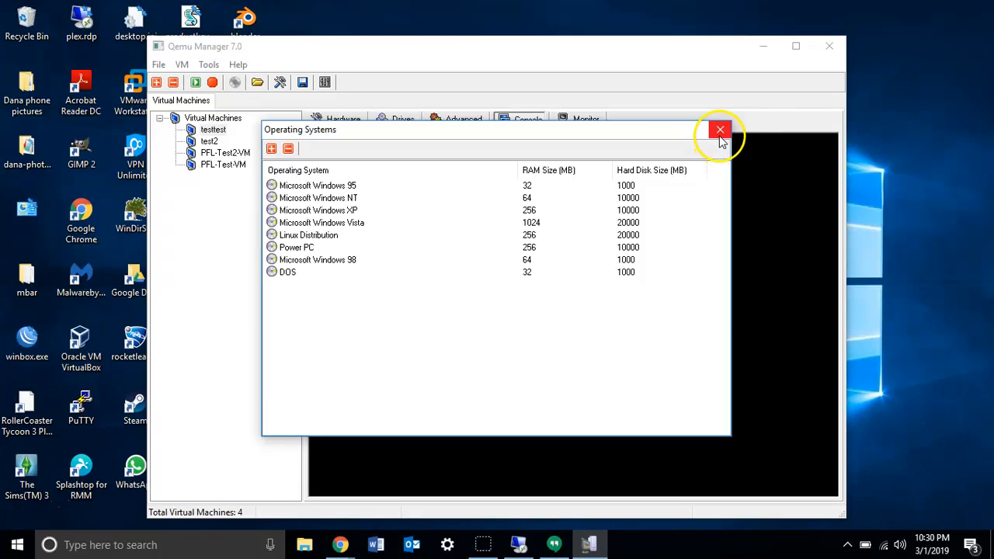
# View the blank form for adding an operating system definition, and leave the operating system defaults.
pyautogui.click(271, 148)
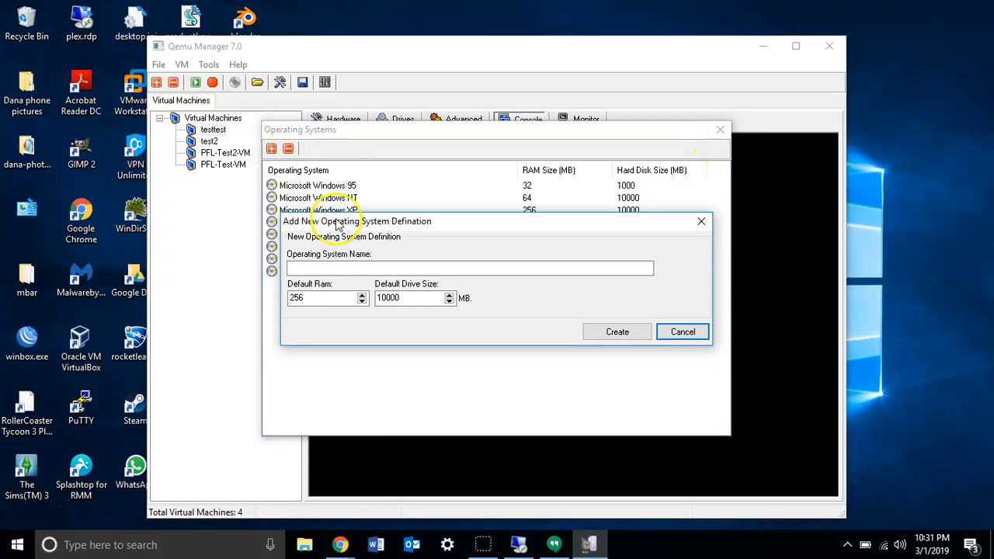
pyautogui.click(695, 333)
pyautogui.click(719, 131)
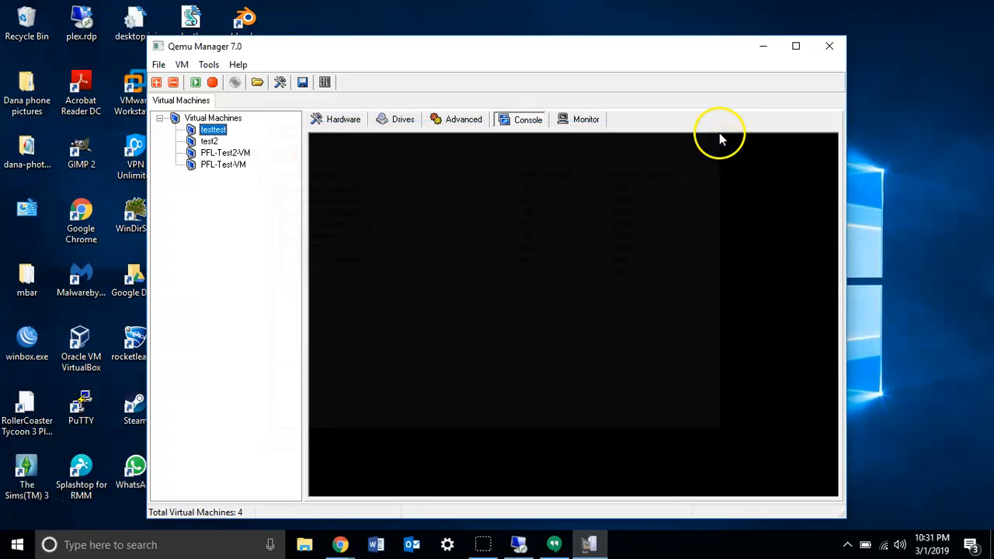
# Review the TAP network adapters and the TAP-Win32 driver information for adding one, and close both windows.
pyautogui.click(207, 65)
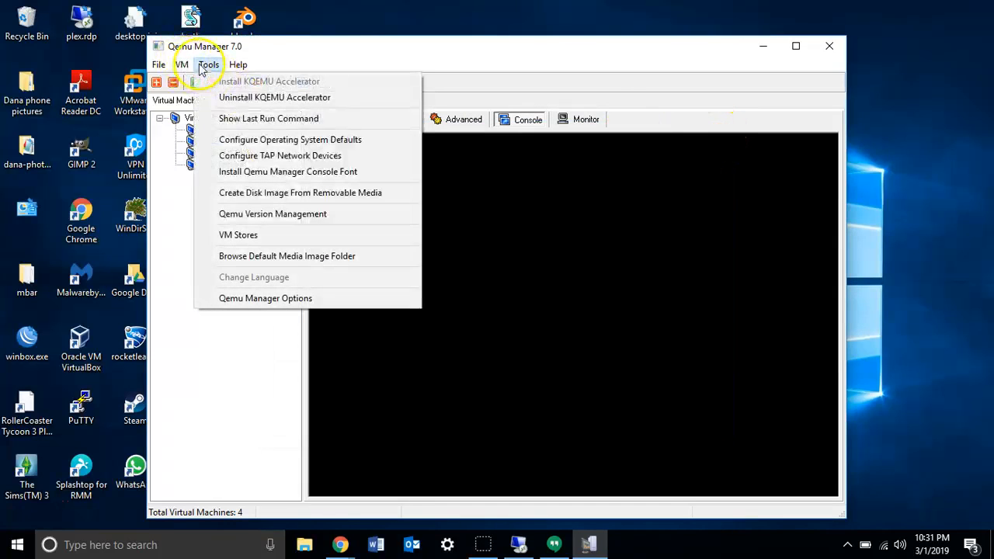
pyautogui.click(251, 157)
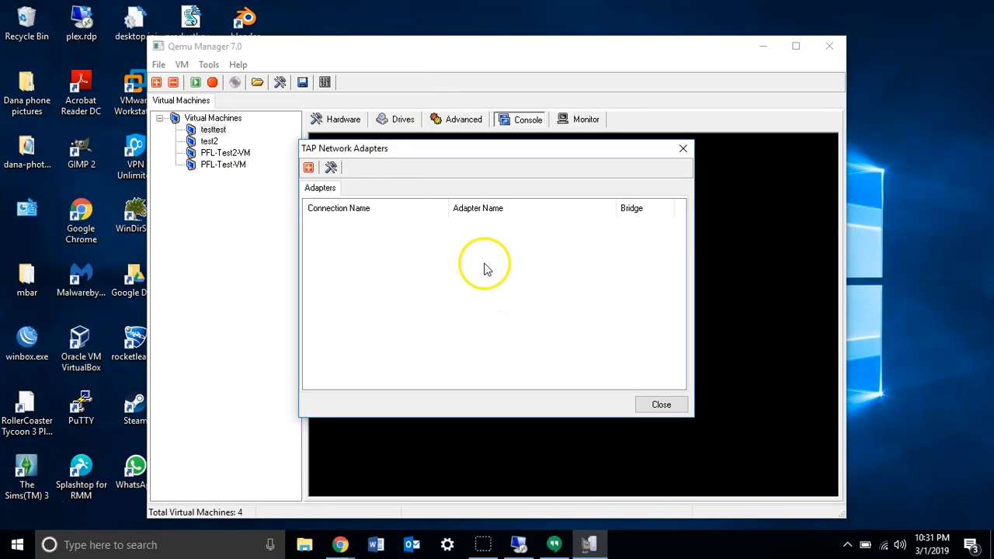
pyautogui.click(308, 168)
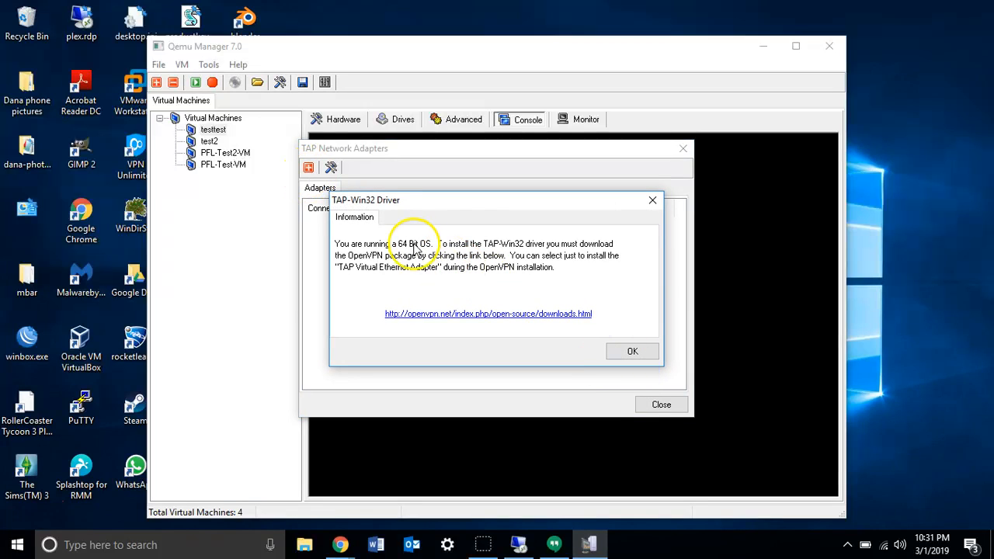
pyautogui.click(656, 203)
pyautogui.click(681, 151)
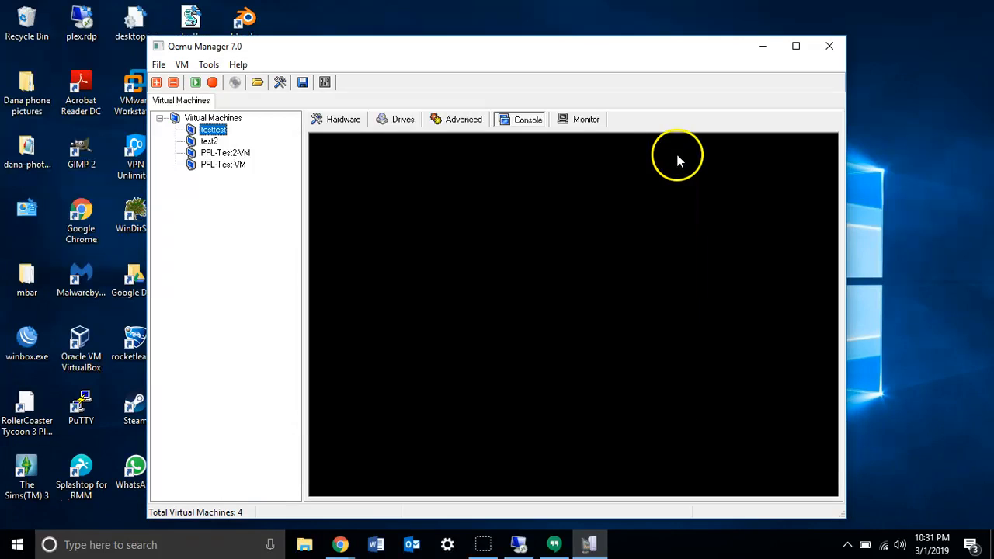
# Add a new VM store named test5 that uses the folder C:\100.
pyautogui.click(209, 65)
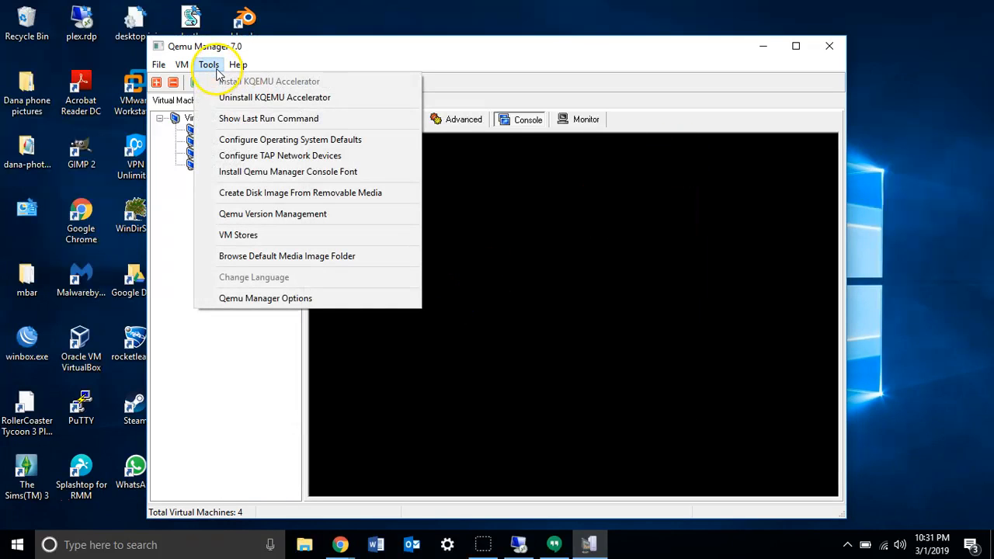
pyautogui.click(254, 200)
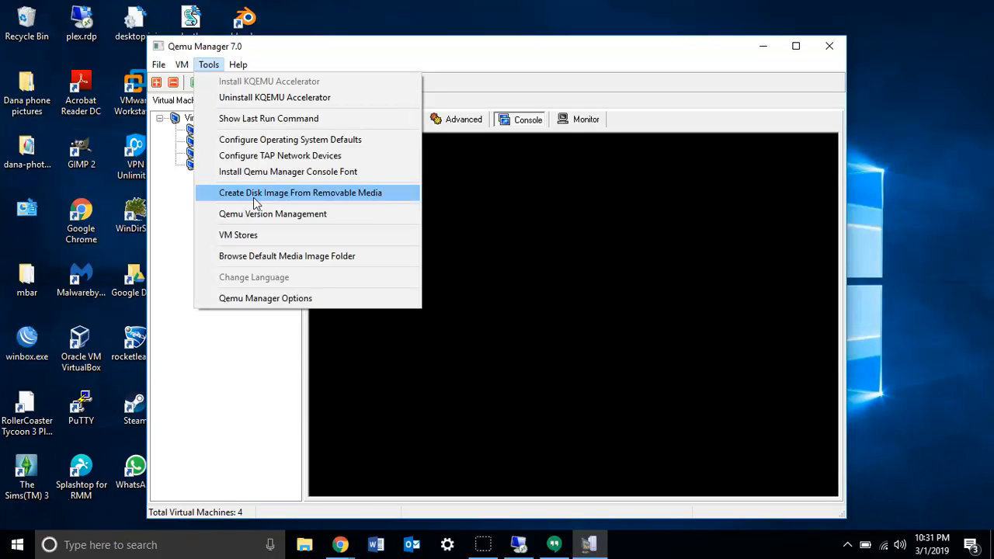
pyautogui.click(250, 237)
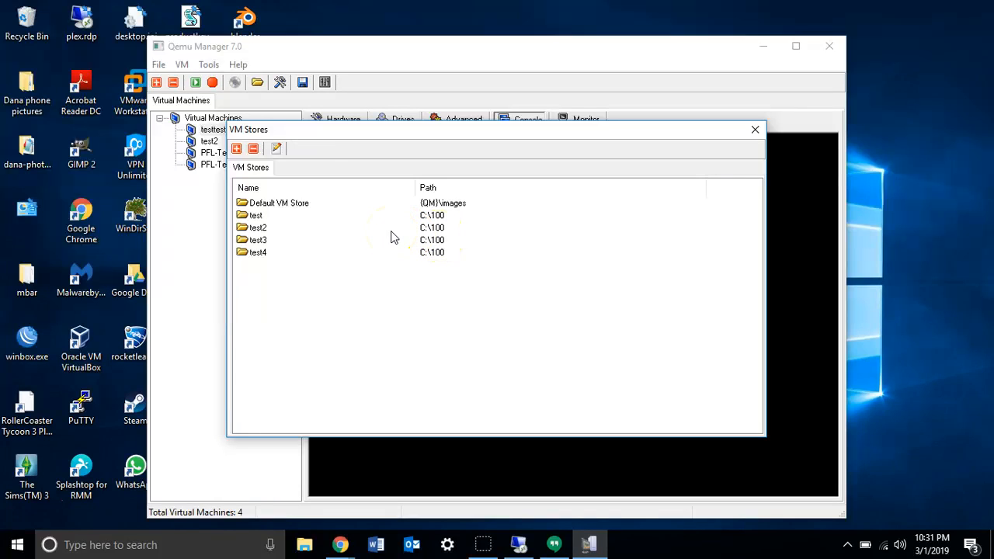
pyautogui.click(236, 148)
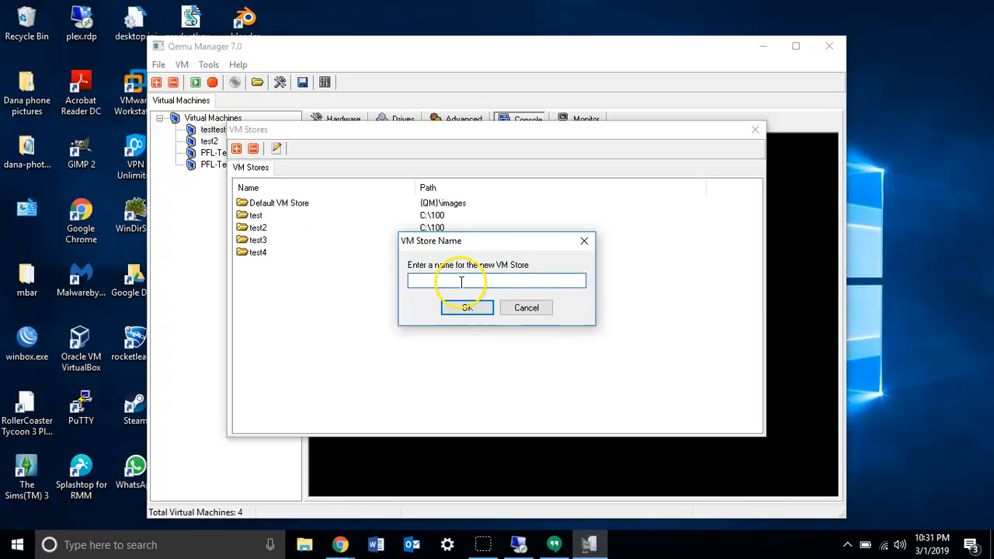
pyautogui.write('test5')
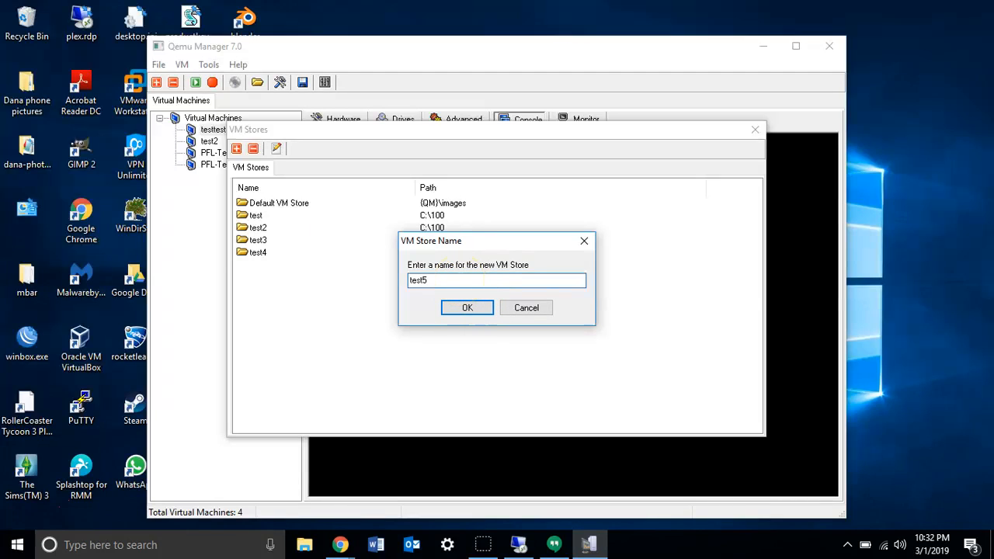
pyautogui.click(458, 309)
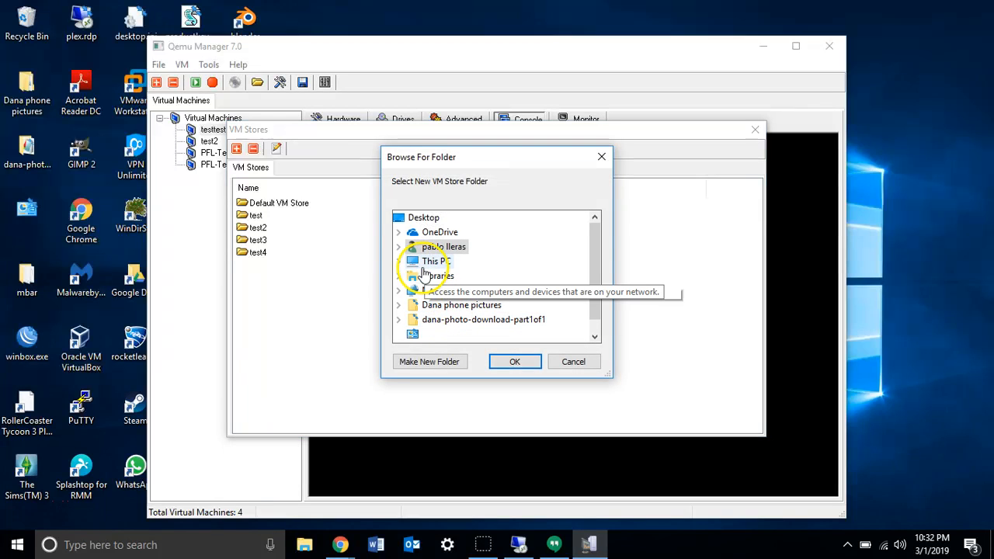
pyautogui.click(413, 265)
pyautogui.doubleClick(412, 264)
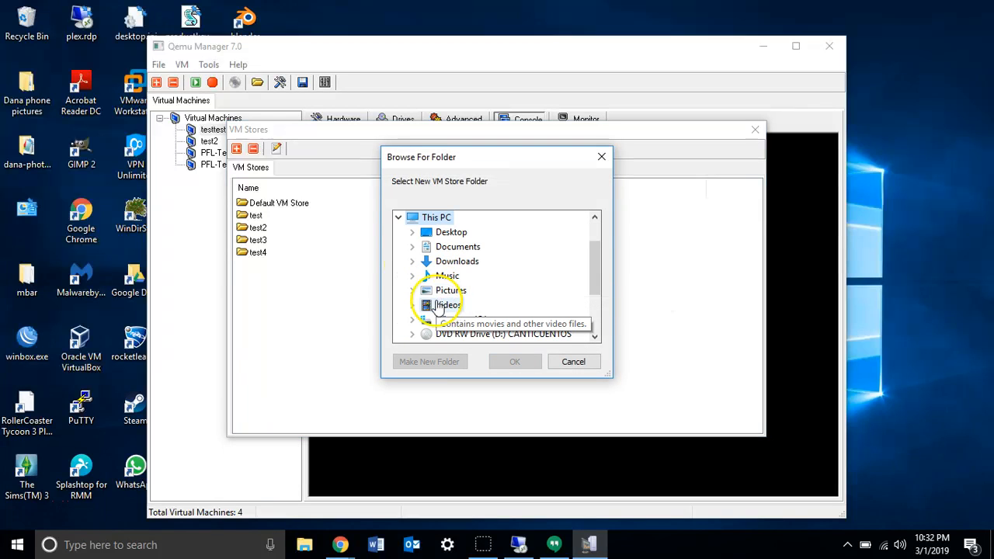
pyautogui.doubleClick(414, 327)
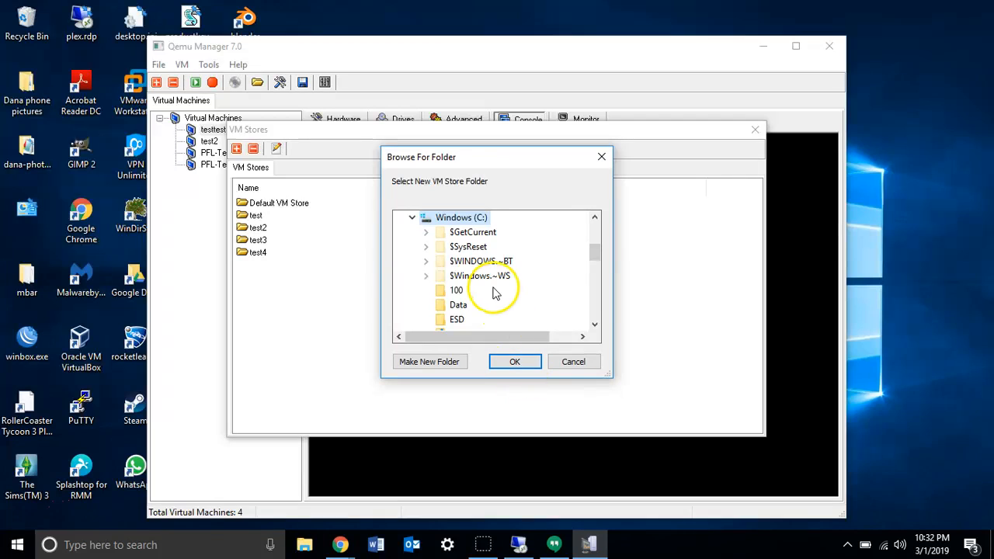
pyautogui.click(457, 291)
pyautogui.click(505, 361)
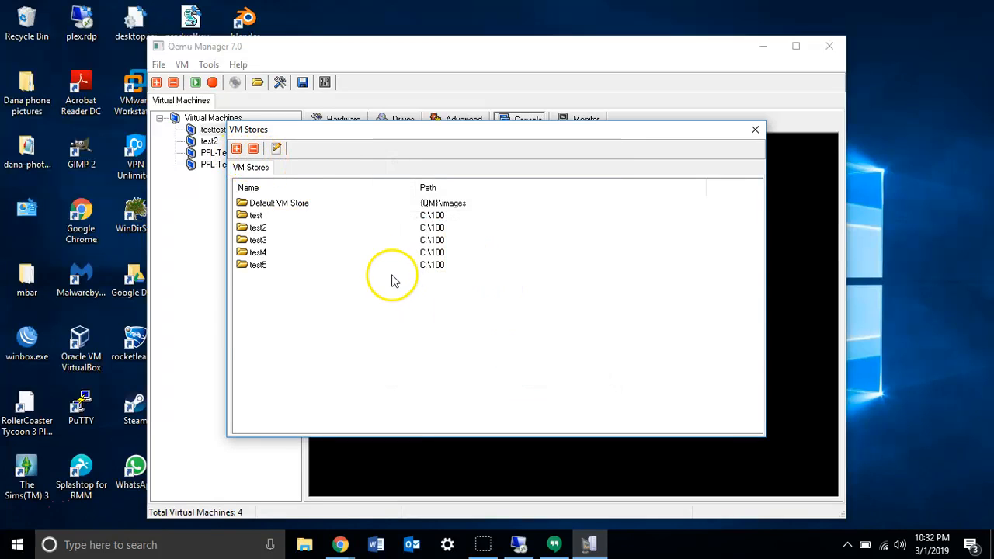
# Look at the test2 and Default VM Store entries and close the VM stores list.
pyautogui.click(351, 227)
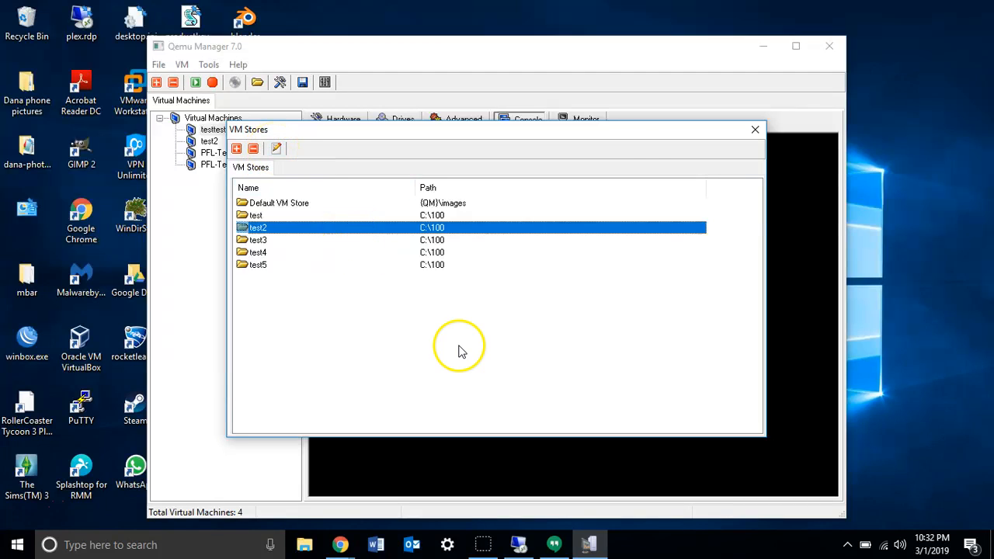
pyautogui.click(425, 202)
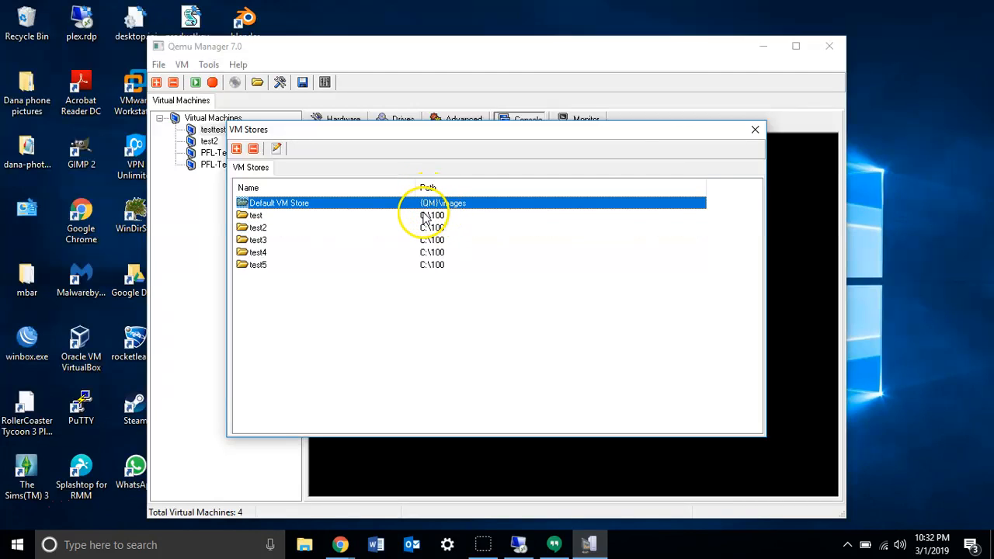
pyautogui.click(755, 130)
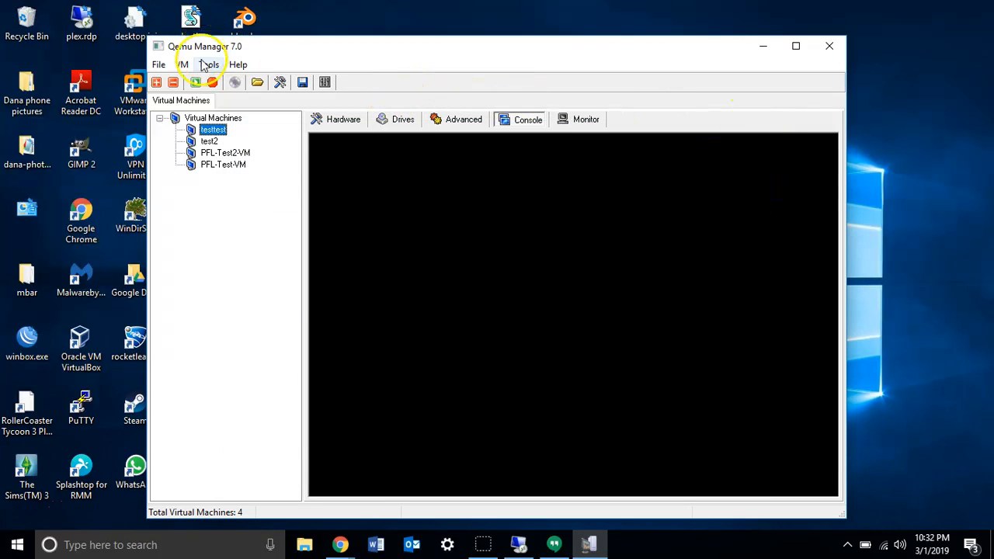
# Look at the contents of the default media image folder and close its window.
pyautogui.click(207, 64)
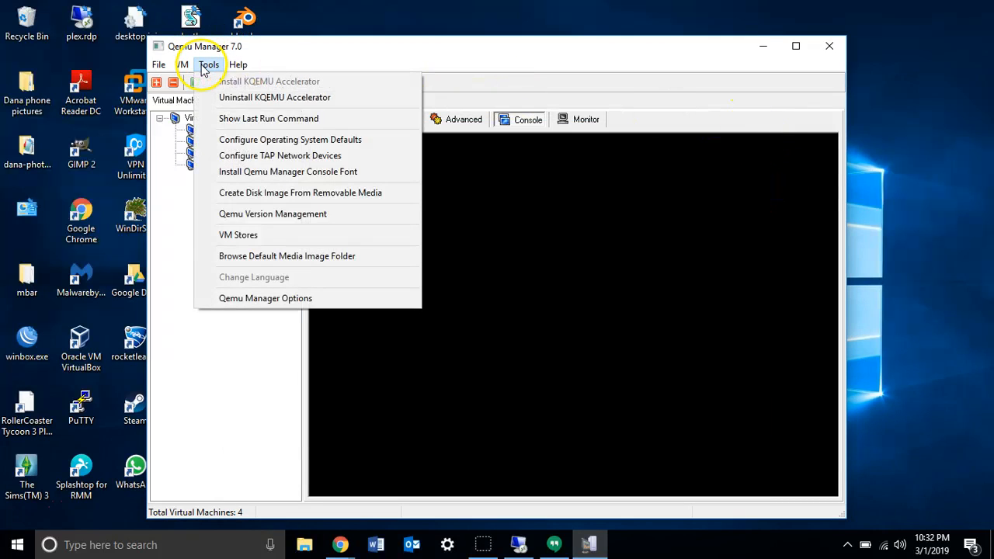
pyautogui.click(273, 260)
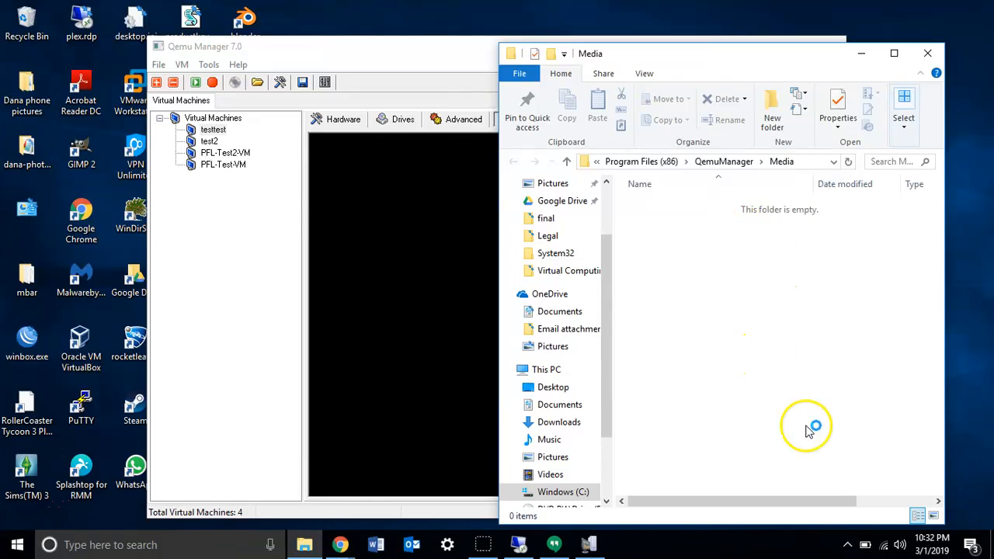
pyautogui.click(928, 54)
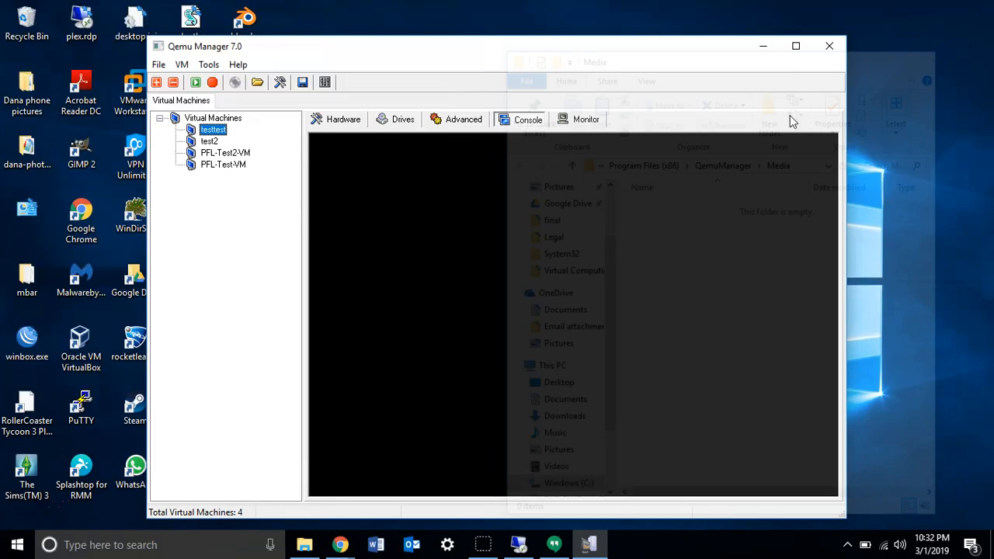
# Review the Qemu Manager options and close them without changing anything.
pyautogui.click(212, 65)
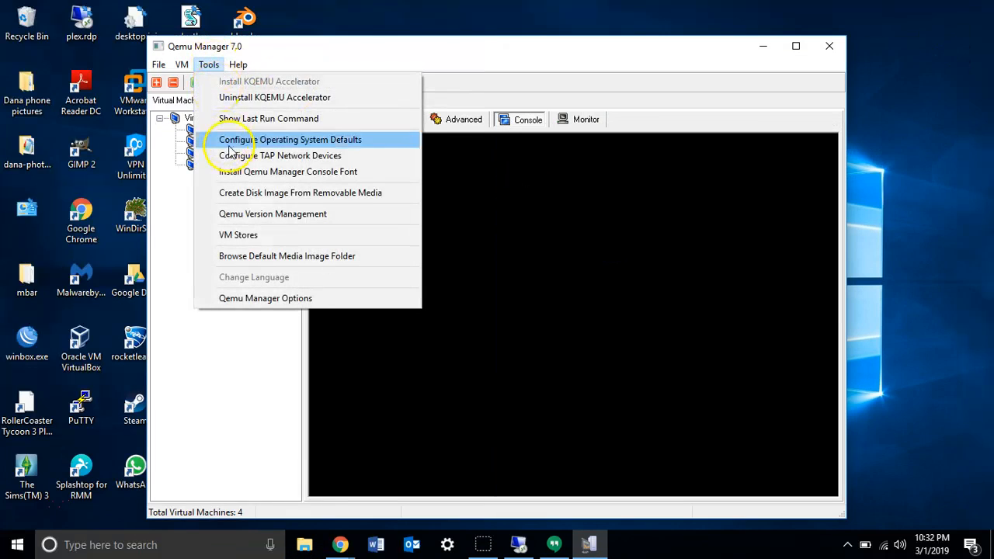
pyautogui.click(268, 303)
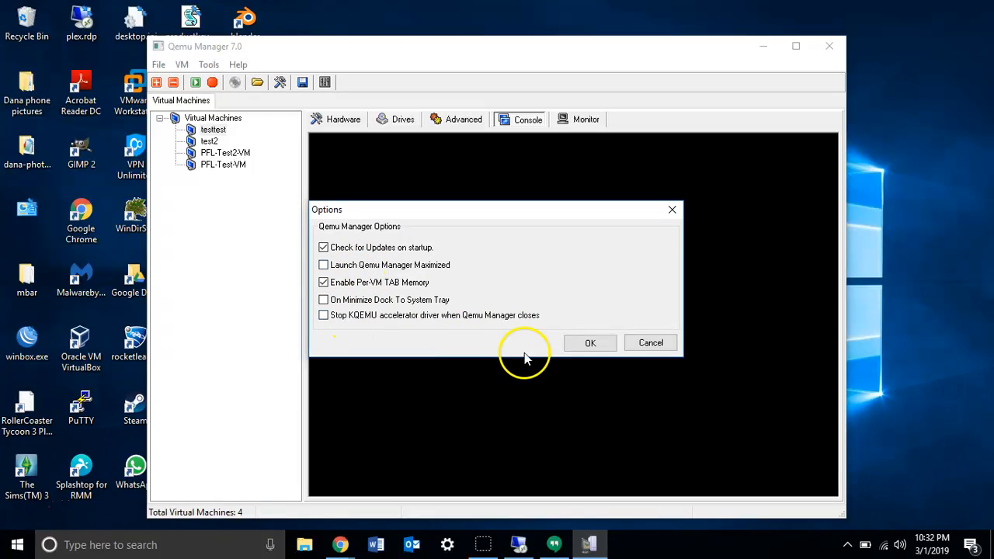
pyautogui.click(652, 343)
pyautogui.click(237, 66)
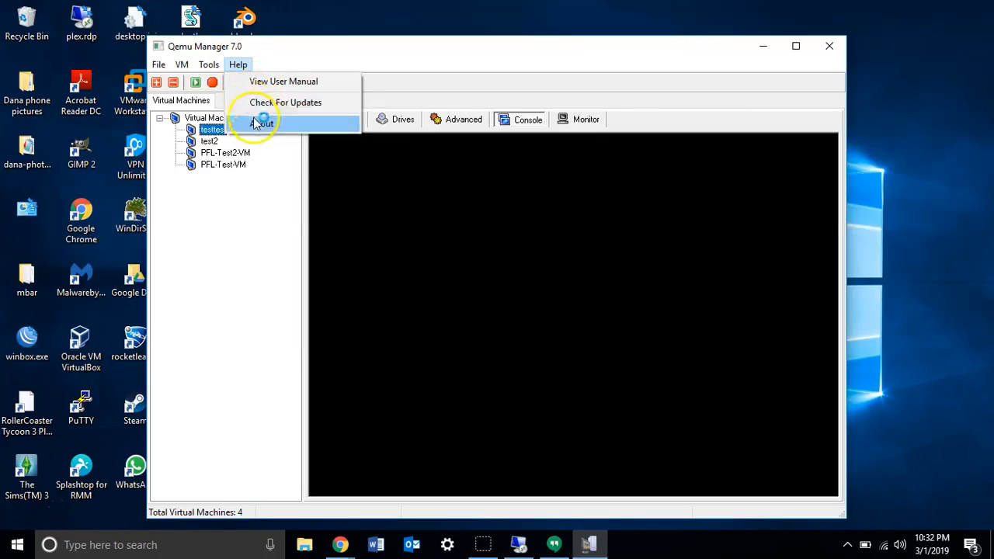
pyautogui.click(260, 263)
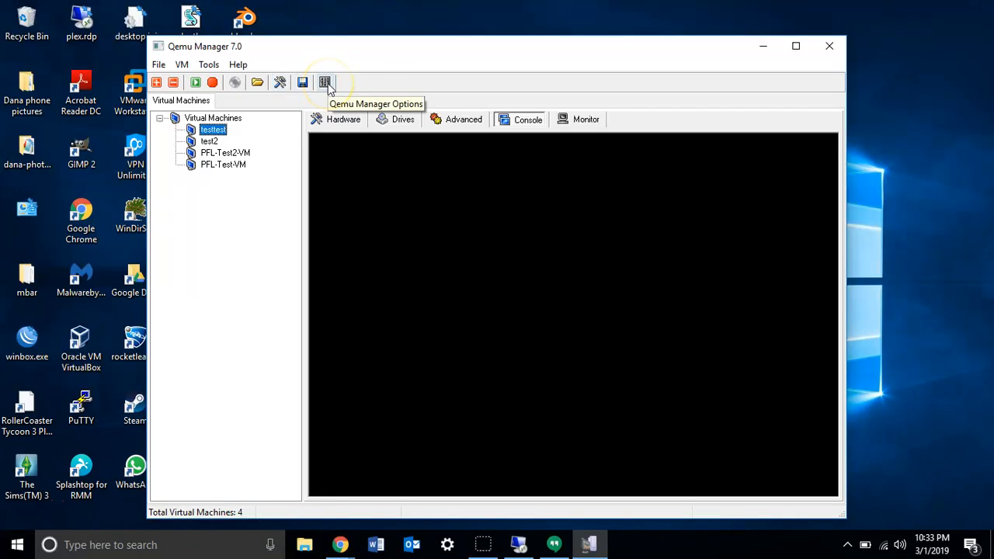
# Start a new virtual machine named test vm and store it in the Default VM Store.
pyautogui.click(157, 82)
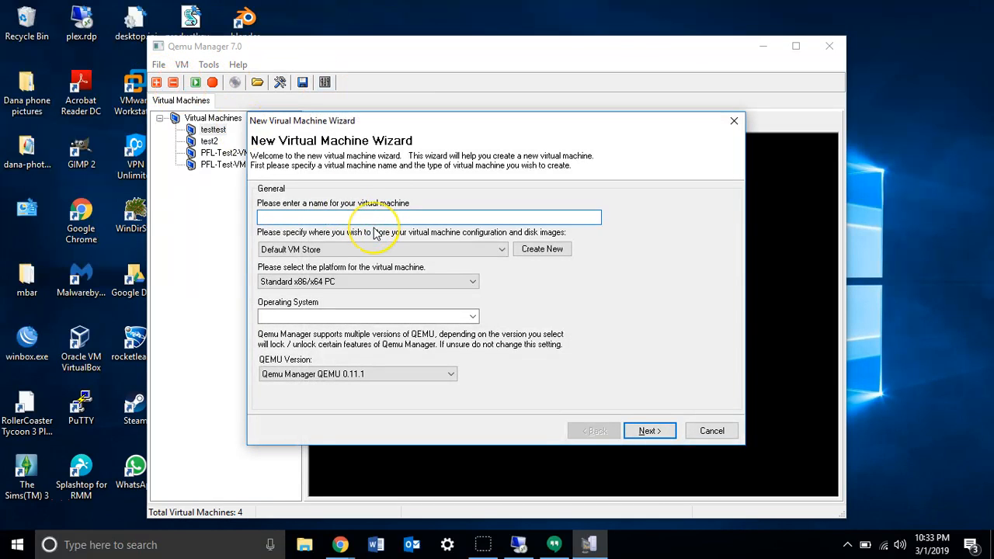
pyautogui.write('test vm')
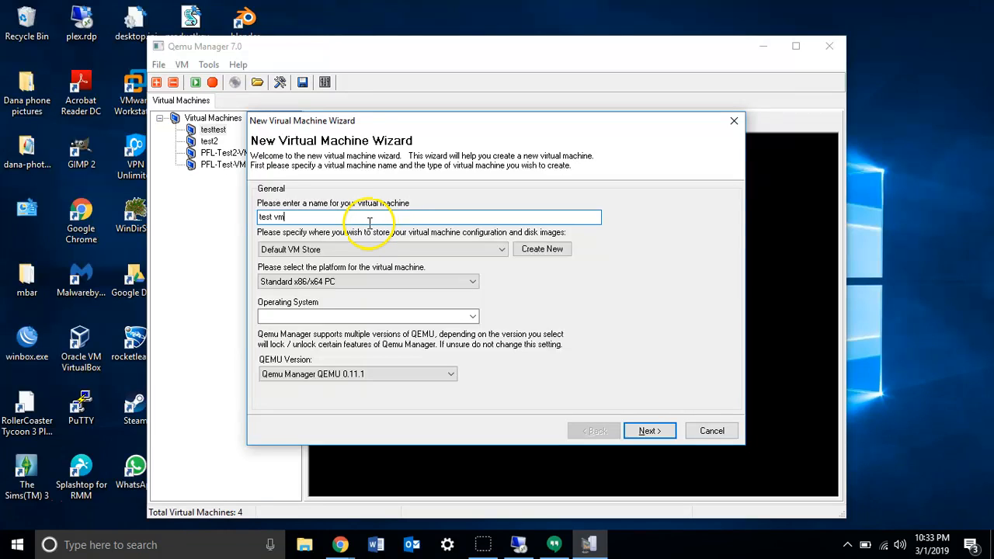
pyautogui.click(380, 250)
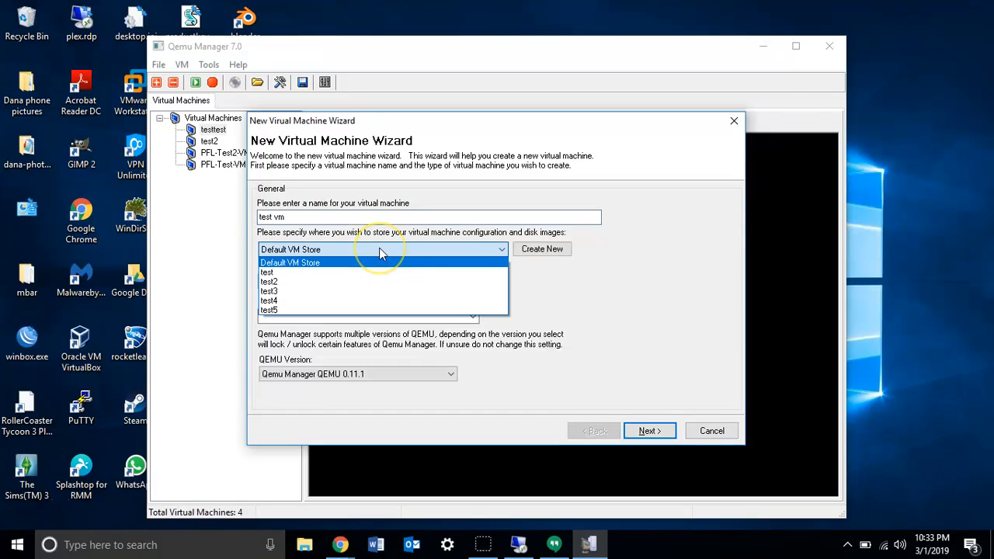
pyautogui.click(379, 249)
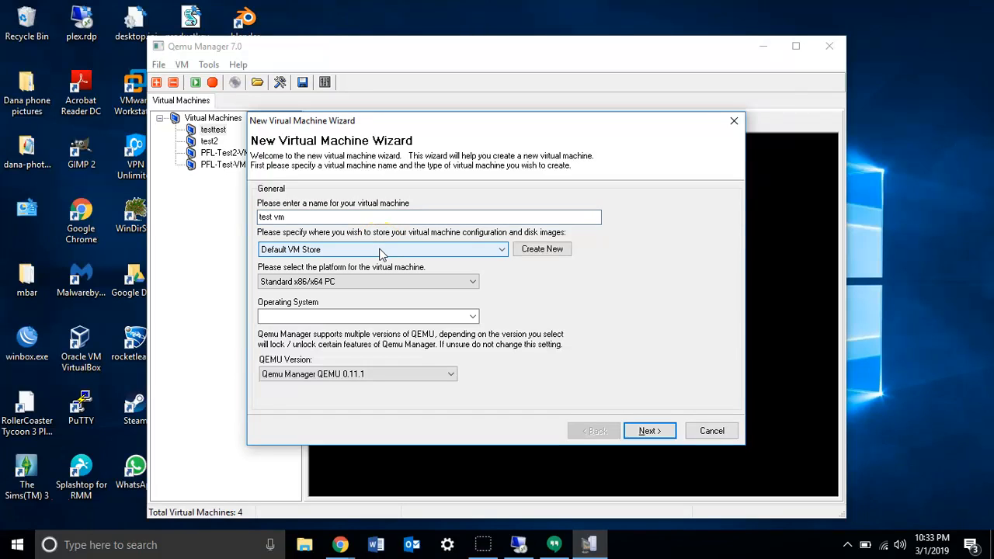
pyautogui.click(379, 250)
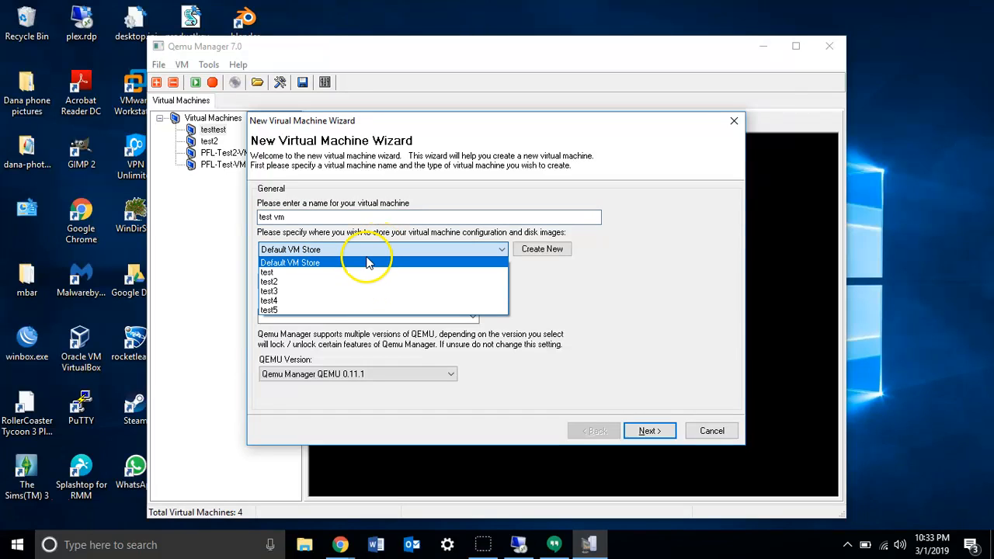
pyautogui.click(368, 251)
pyautogui.click(368, 252)
pyautogui.click(368, 250)
# Choose the Standard x86/x64 PC platform and Linux Distribution operating system with QEMU 0.11.1, and continue to the machine settings.
pyautogui.click(355, 282)
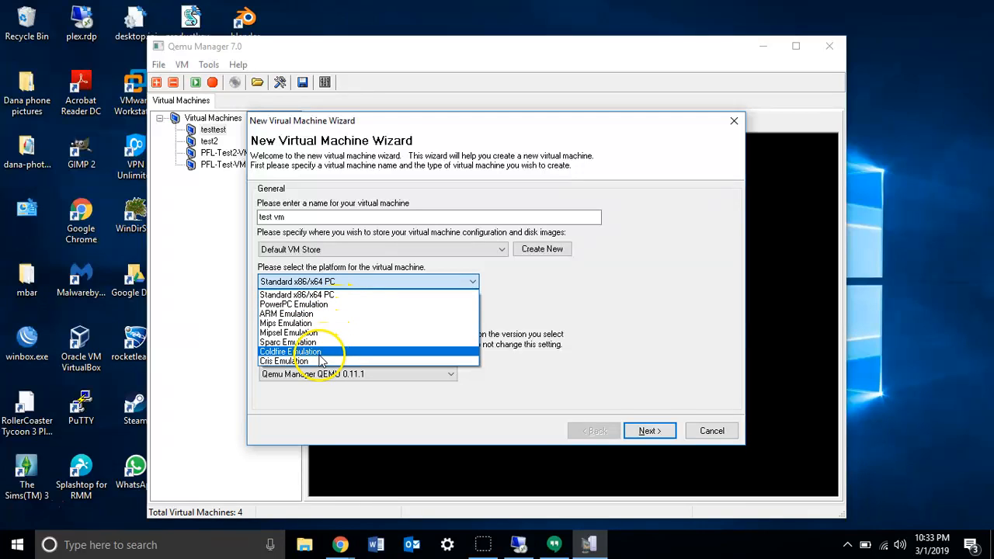
pyautogui.click(332, 295)
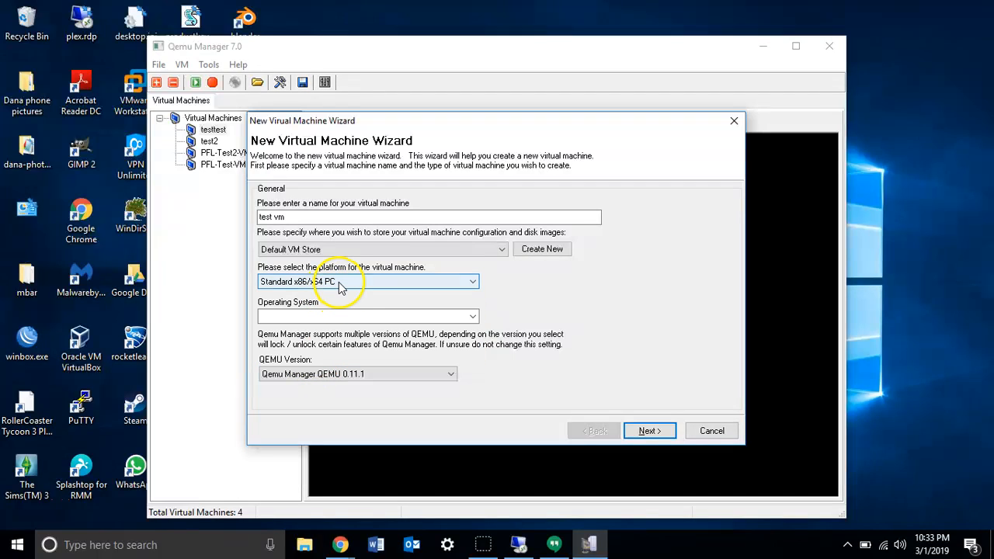
pyautogui.click(350, 317)
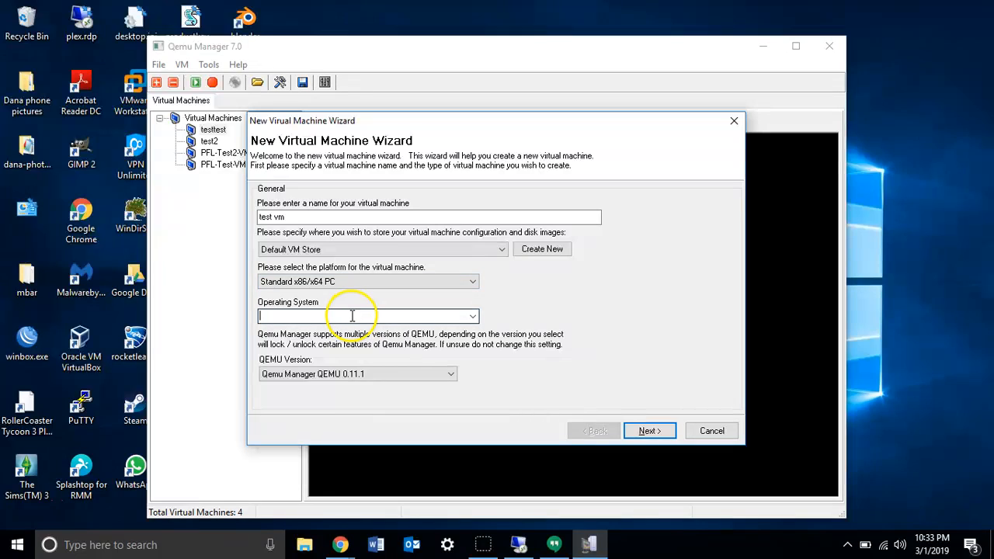
pyautogui.click(472, 316)
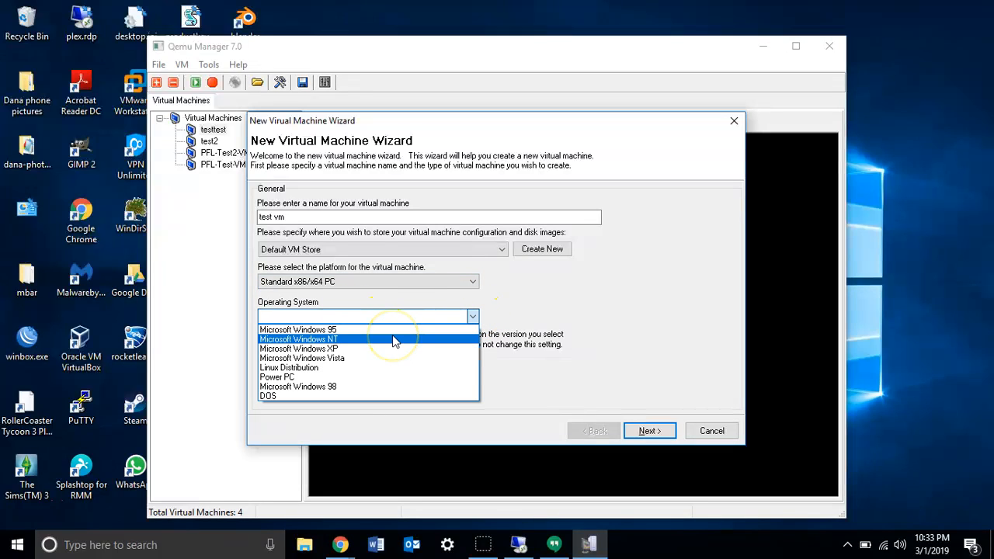
pyautogui.click(365, 368)
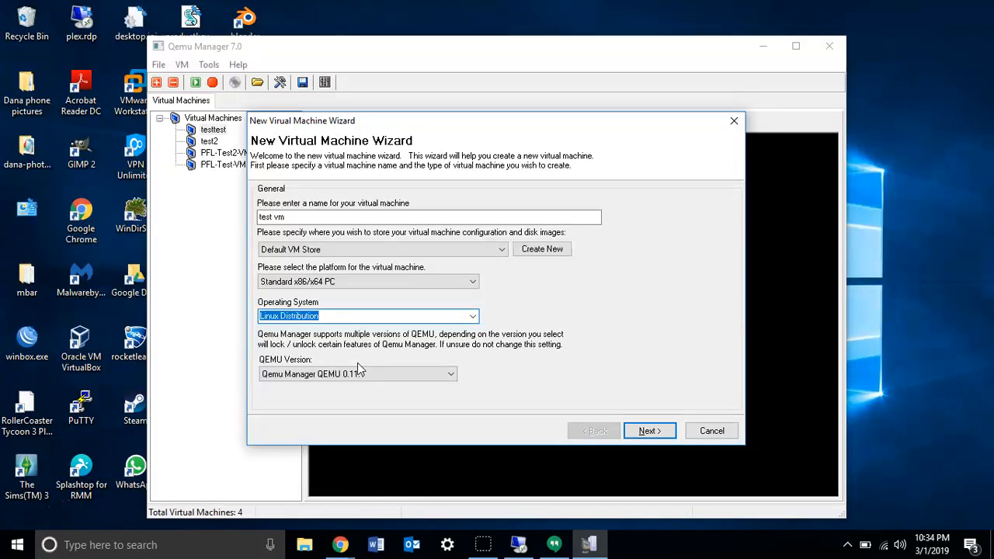
pyautogui.click(361, 377)
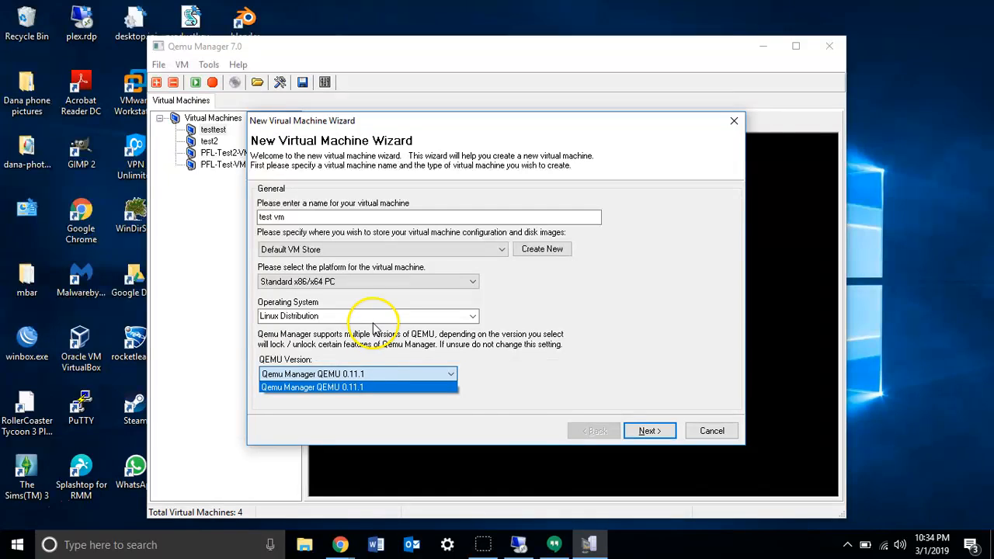
pyautogui.click(635, 432)
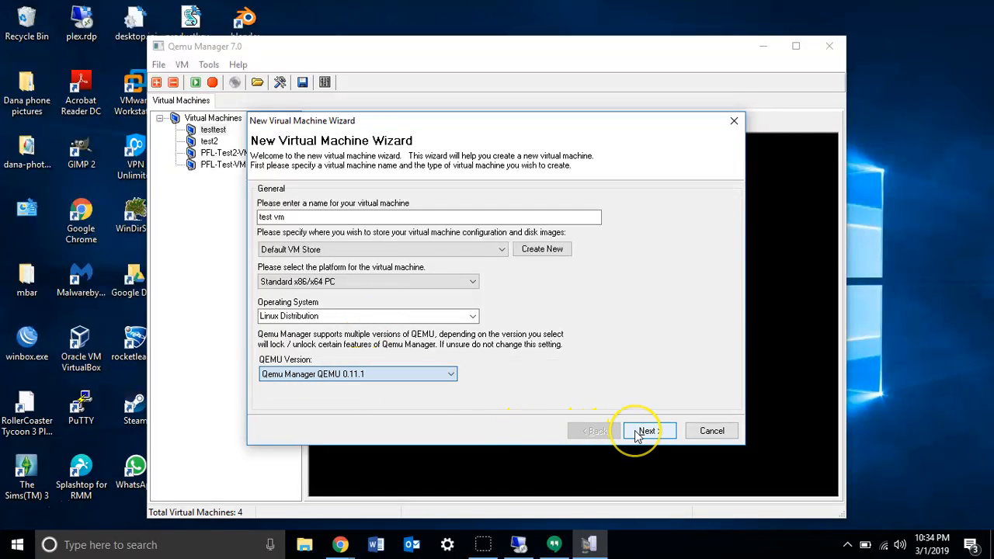
pyautogui.click(635, 432)
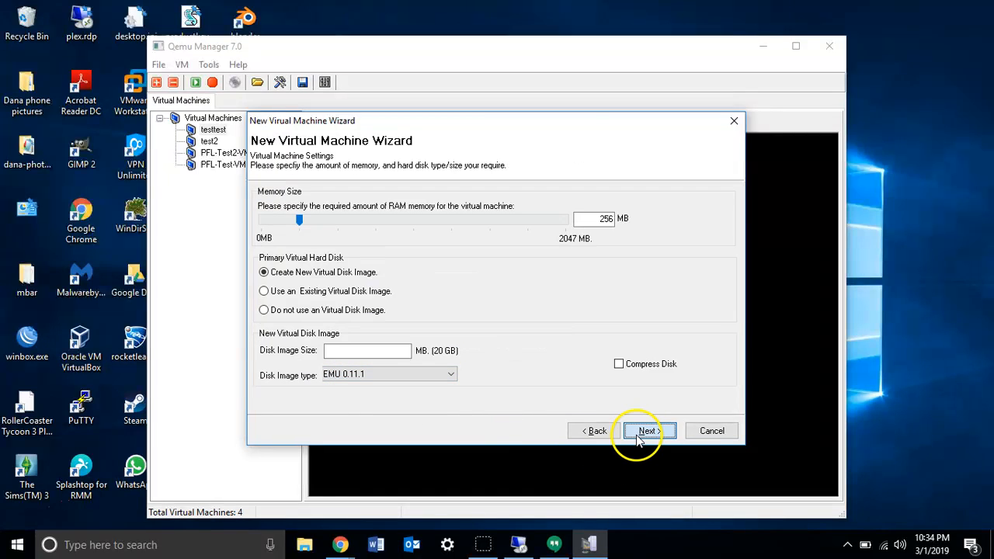
# Set the virtual machine's RAM to 225 MB.
pyautogui.doubleClick(584, 218)
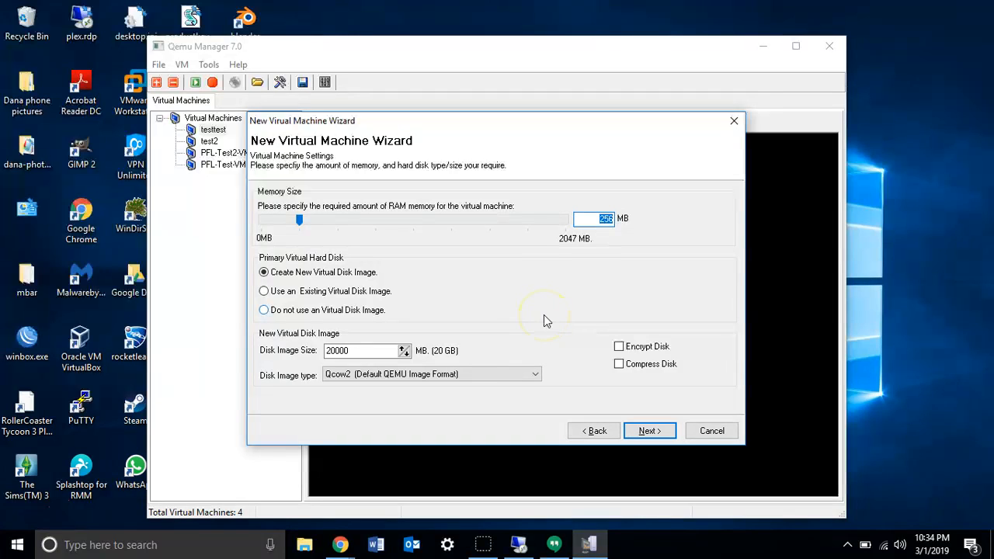
pyautogui.click(598, 219)
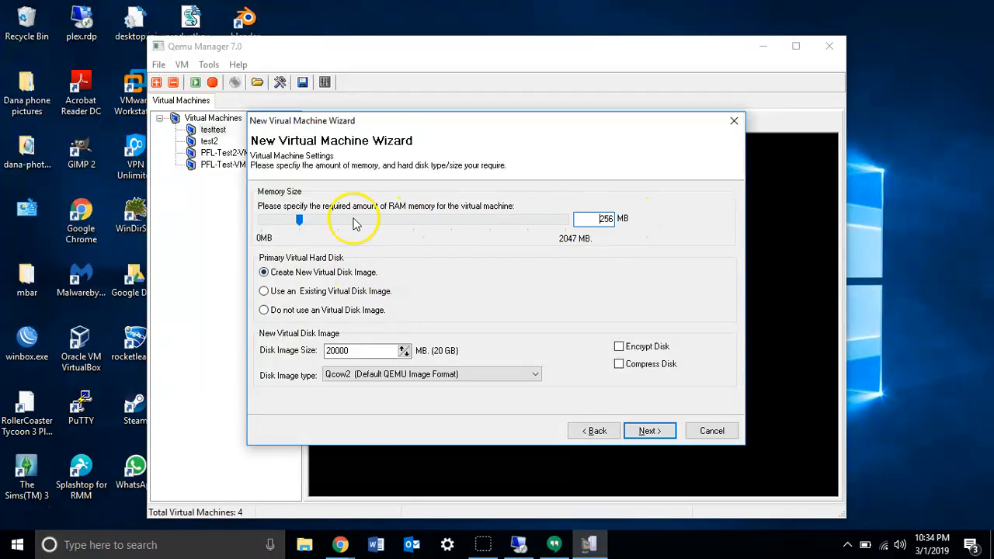
pyautogui.moveTo(298, 224); pyautogui.dragTo(295, 227)
# Choose to create a new 20000 MB virtual disk image in the default Qcow2 format as the primary hard disk.
pyautogui.click(298, 276)
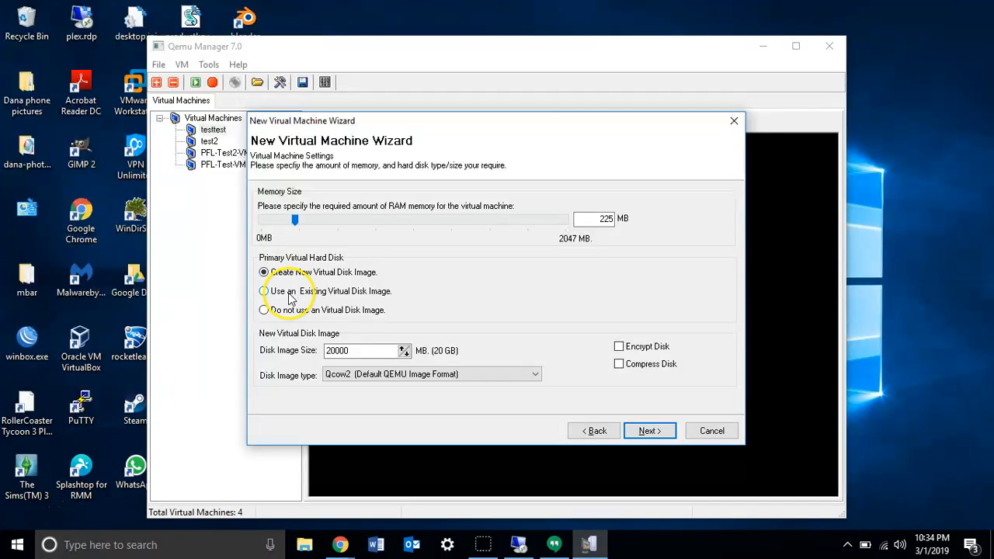
pyautogui.click(289, 298)
pyautogui.click(285, 310)
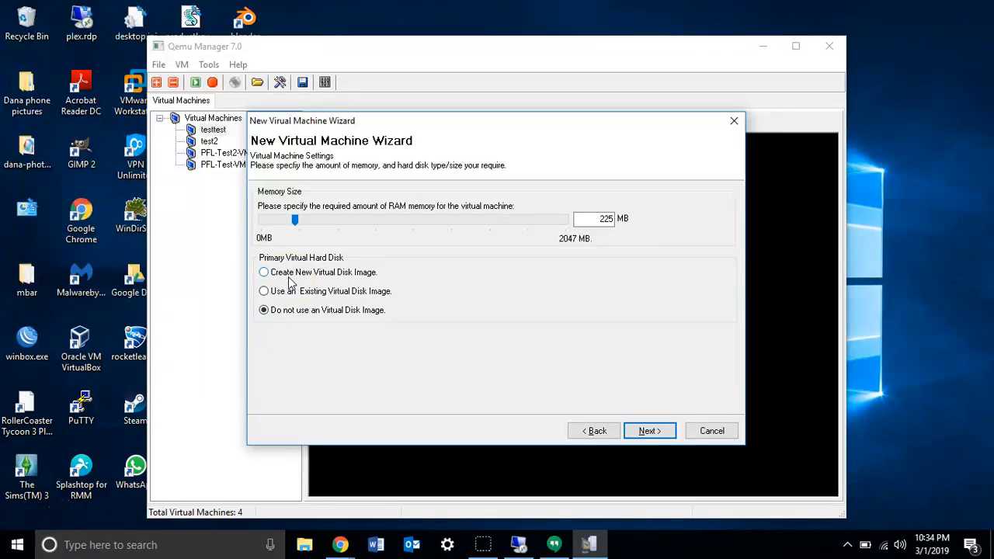
pyautogui.click(290, 280)
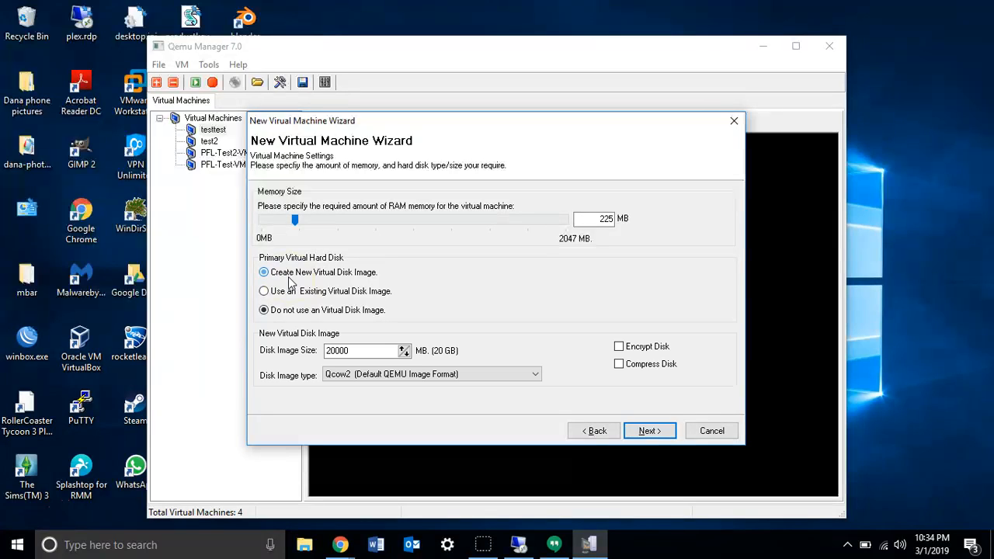
pyautogui.click(386, 351)
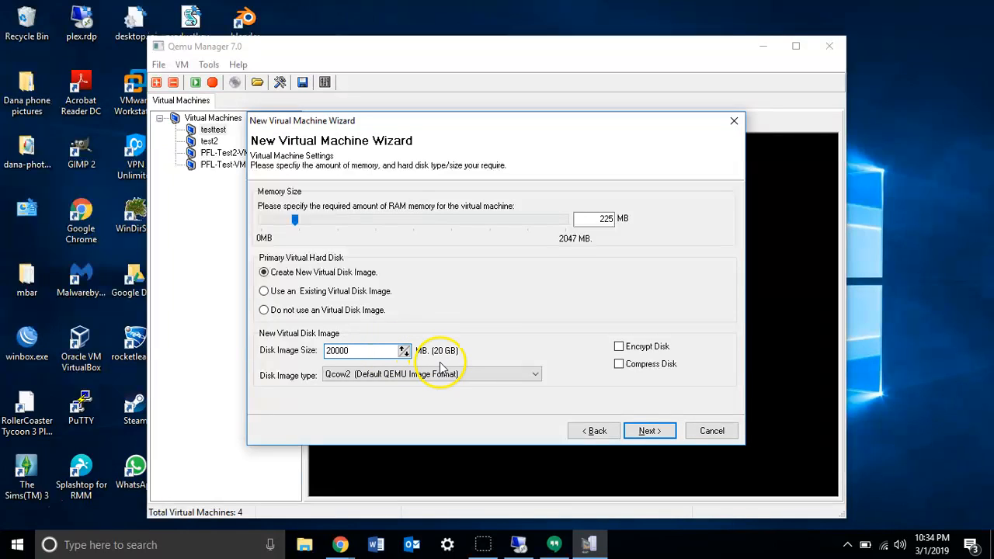
pyautogui.click(347, 377)
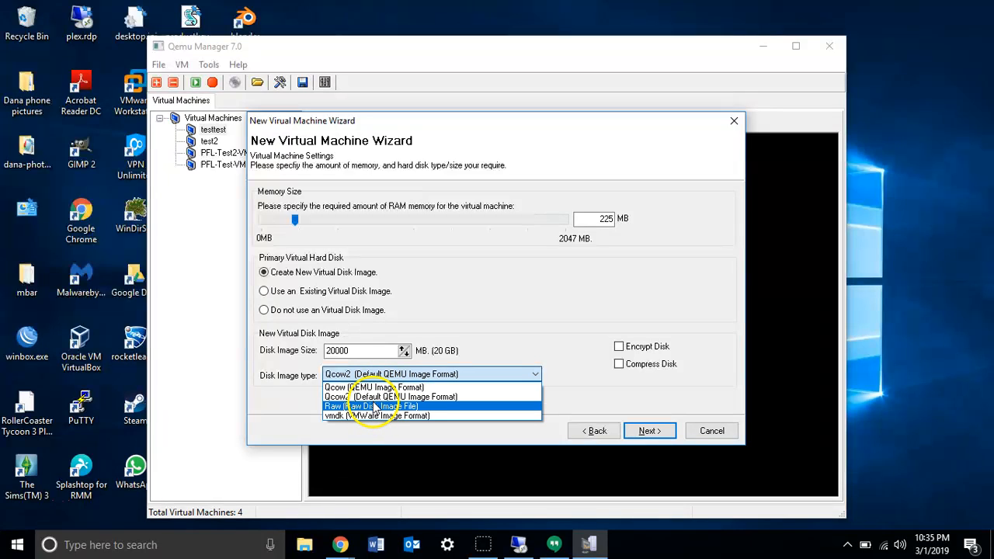
pyautogui.click(372, 396)
# Try the Encrypt Disk and Compress Disk options for the new disk image and clear both.
pyautogui.click(618, 348)
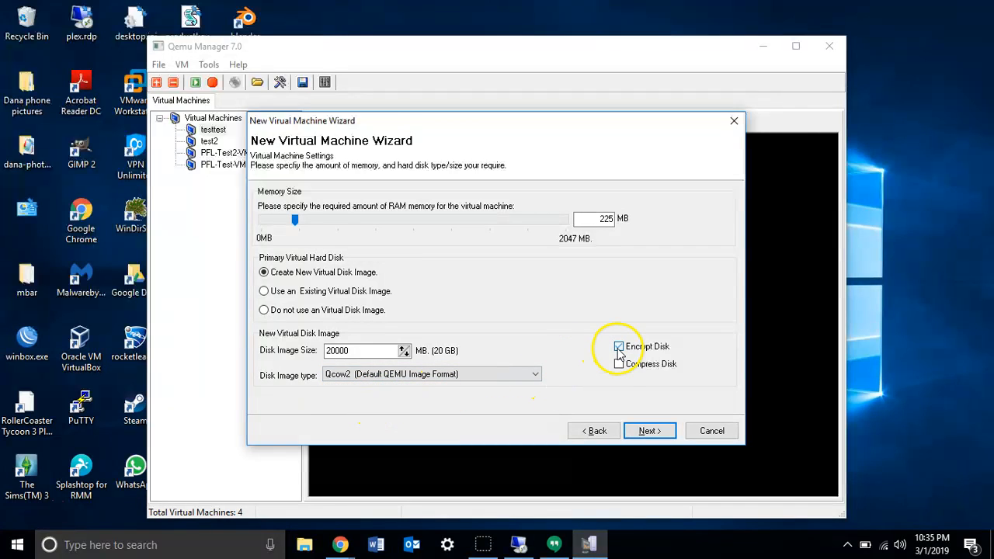
pyautogui.click(619, 366)
pyautogui.click(619, 349)
pyautogui.click(619, 365)
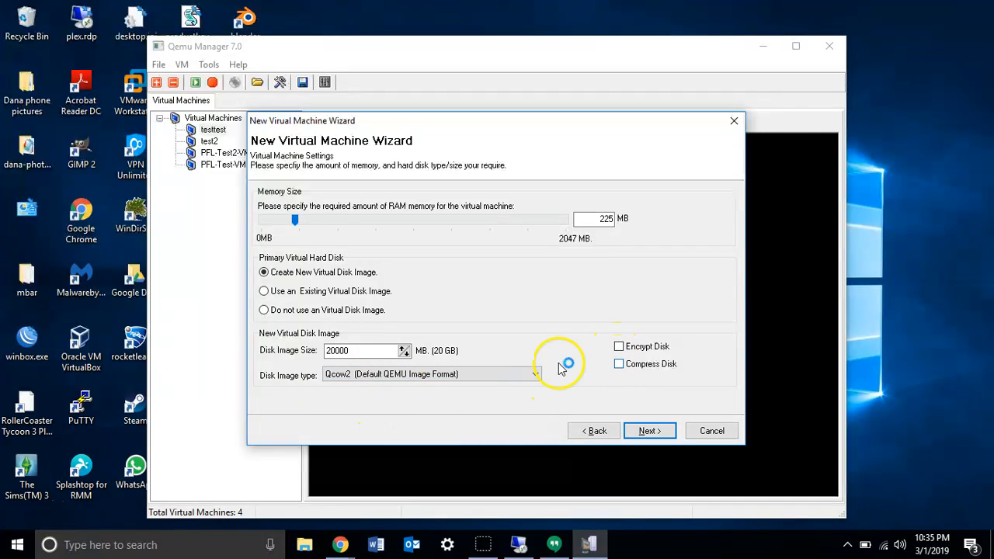
# Try the vmdk, Qcow and Raw disk image types, and set the type back to Qcow2.
pyautogui.click(535, 373)
pyautogui.click(522, 415)
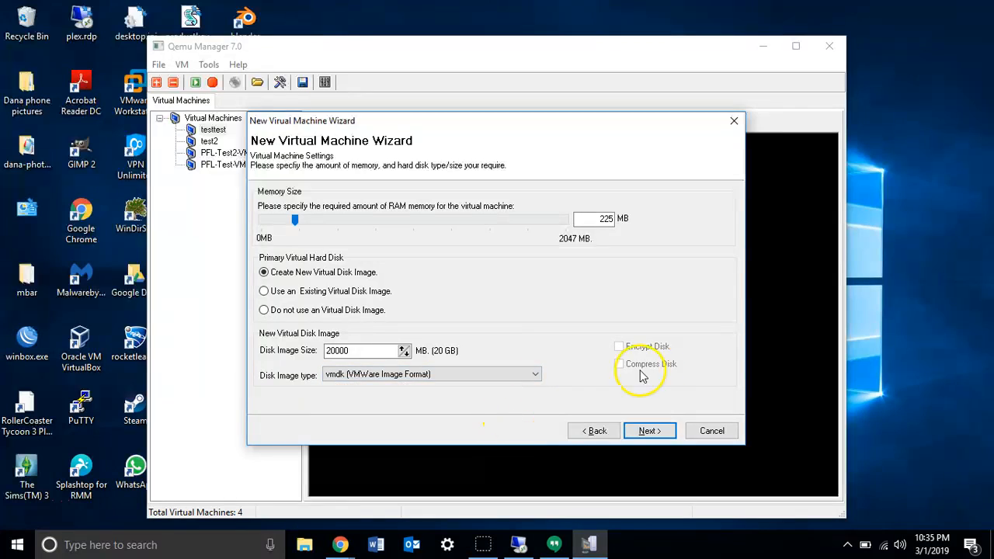
pyautogui.click(528, 375)
pyautogui.click(501, 390)
pyautogui.click(517, 379)
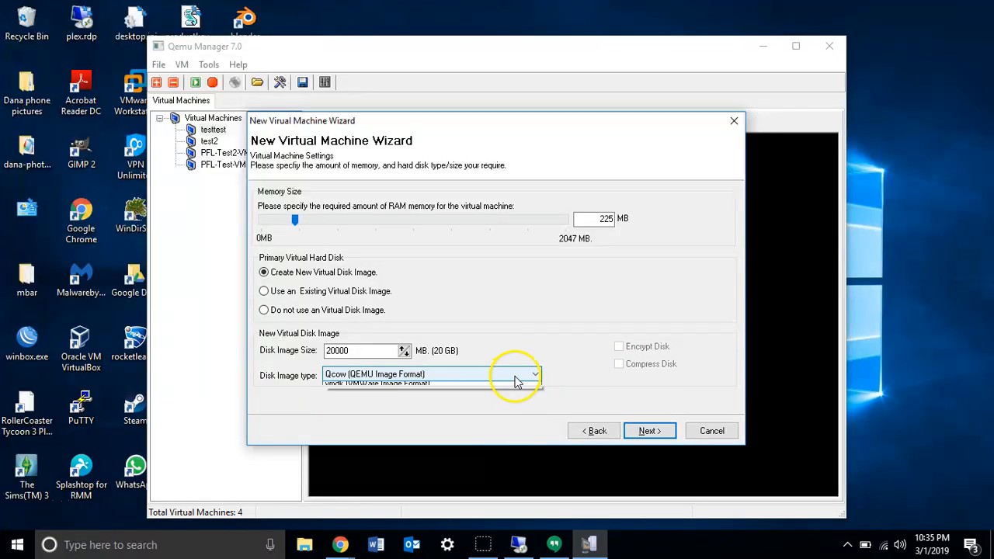
pyautogui.click(502, 405)
pyautogui.click(527, 381)
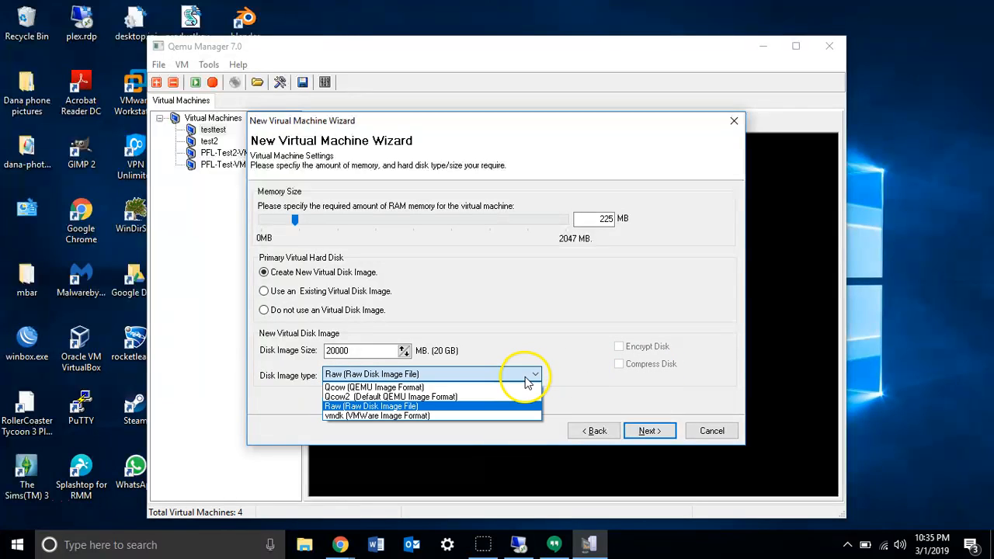
pyautogui.click(478, 396)
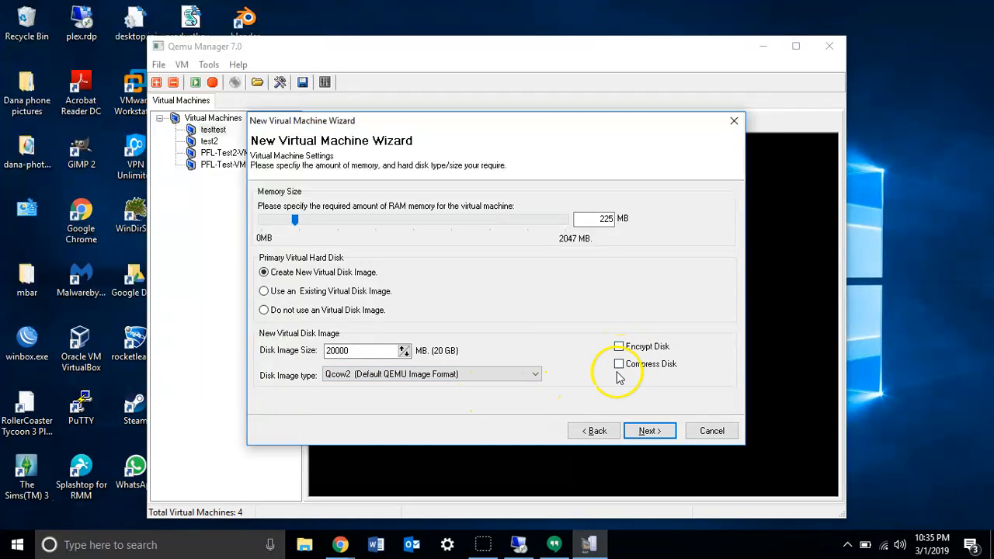
# Review the display output choices, keep Qemu Manager (Default) and finish creating the virtual machine.
pyautogui.click(630, 436)
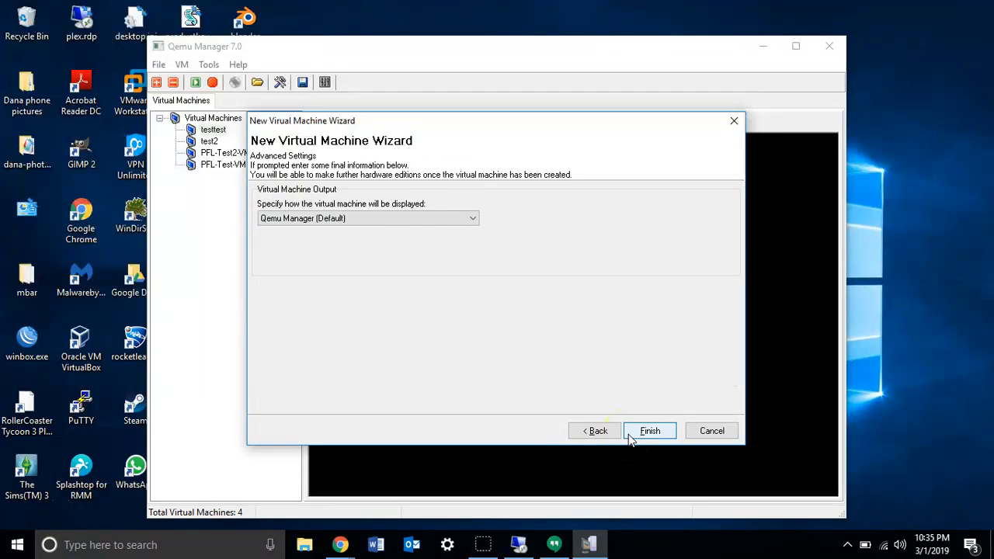
pyautogui.click(417, 220)
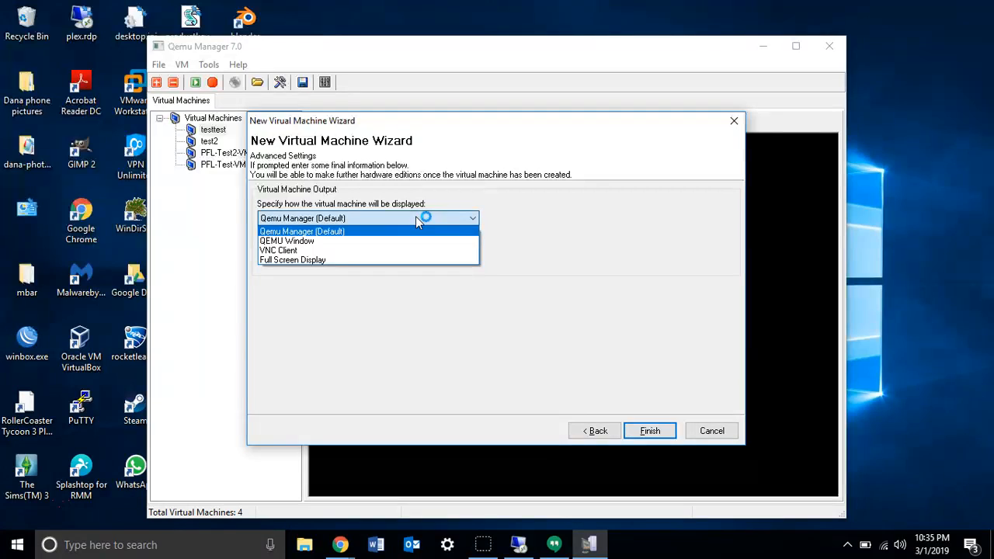
pyautogui.click(367, 222)
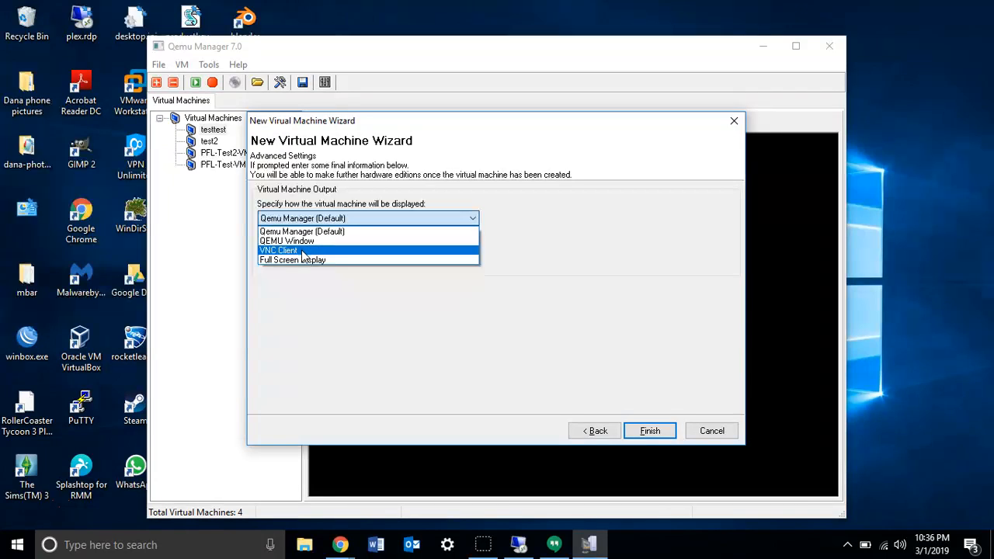
pyautogui.click(315, 264)
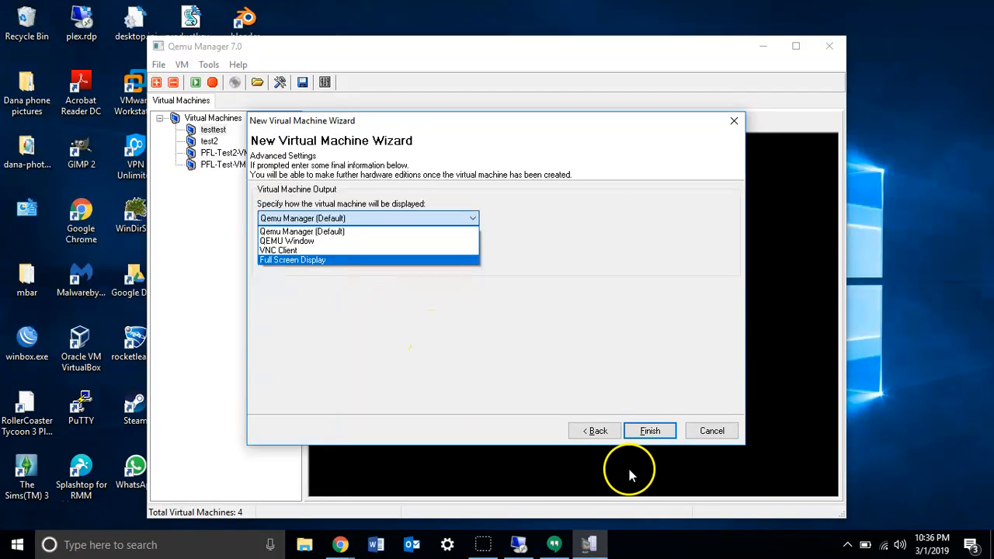
pyautogui.click(635, 380)
pyautogui.click(660, 432)
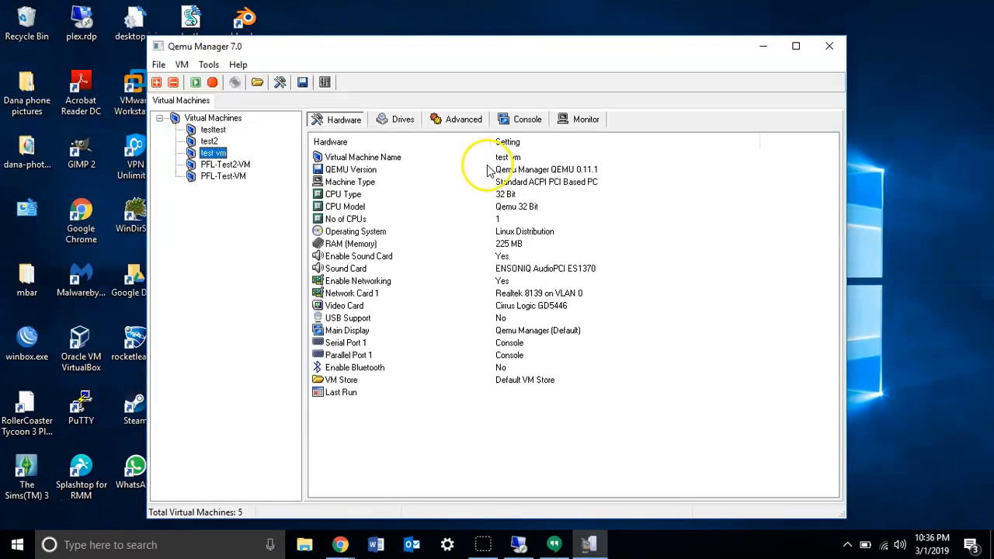
# Set the virtual machine's CPU to 64 Bit with machine type Standard PCI Based PC and CPU type Pentium 3.
pyautogui.click(530, 183)
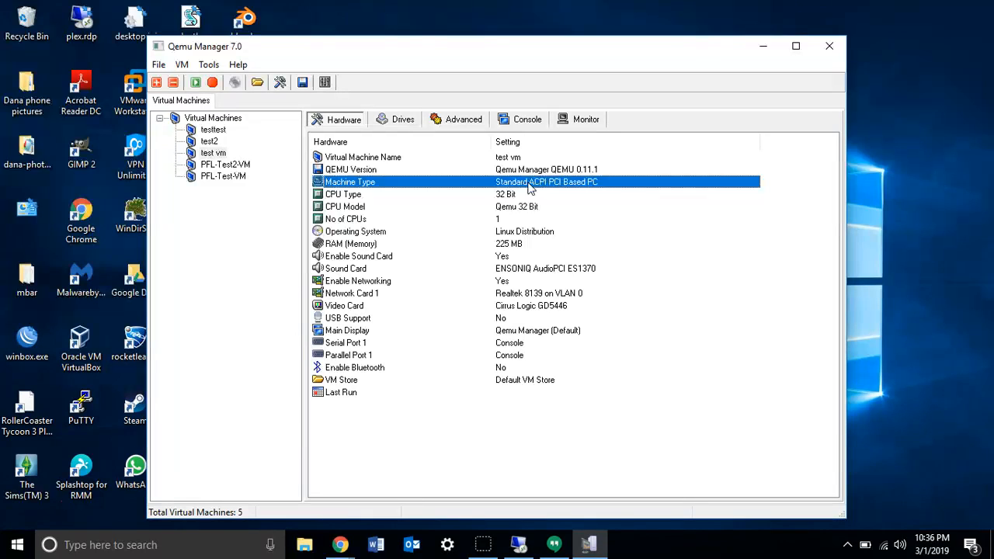
pyautogui.doubleClick(506, 196)
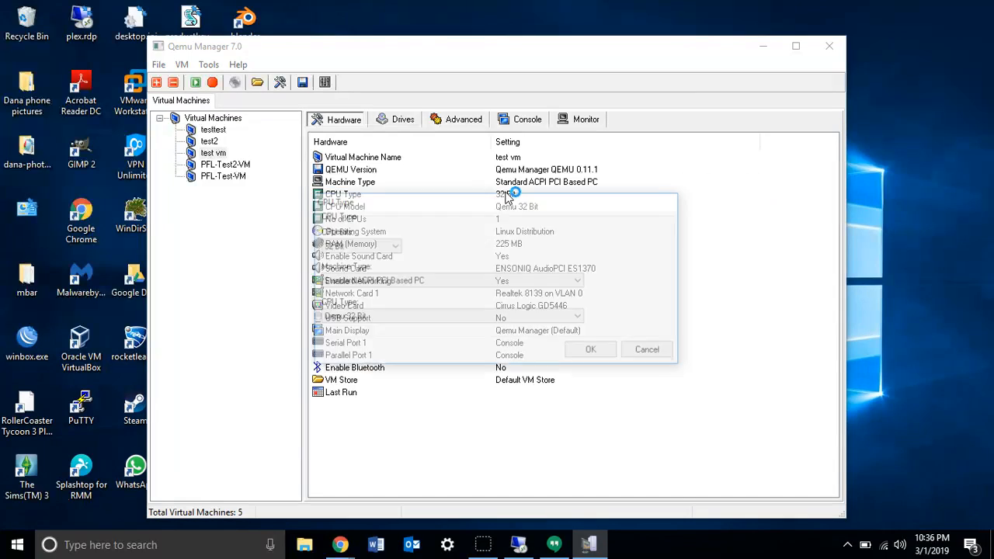
pyautogui.click(386, 245)
pyautogui.click(381, 268)
pyautogui.click(377, 281)
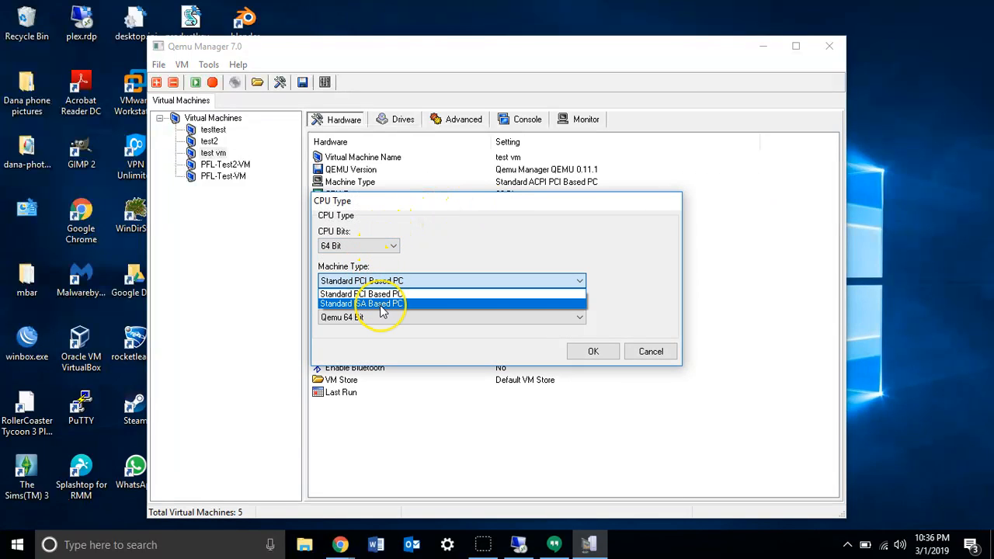
pyautogui.click(382, 296)
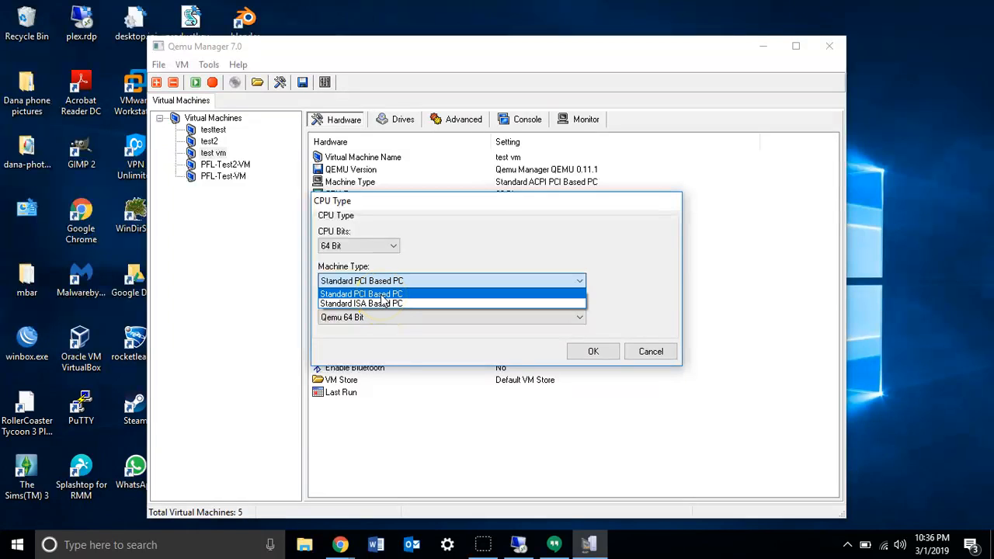
pyautogui.click(372, 320)
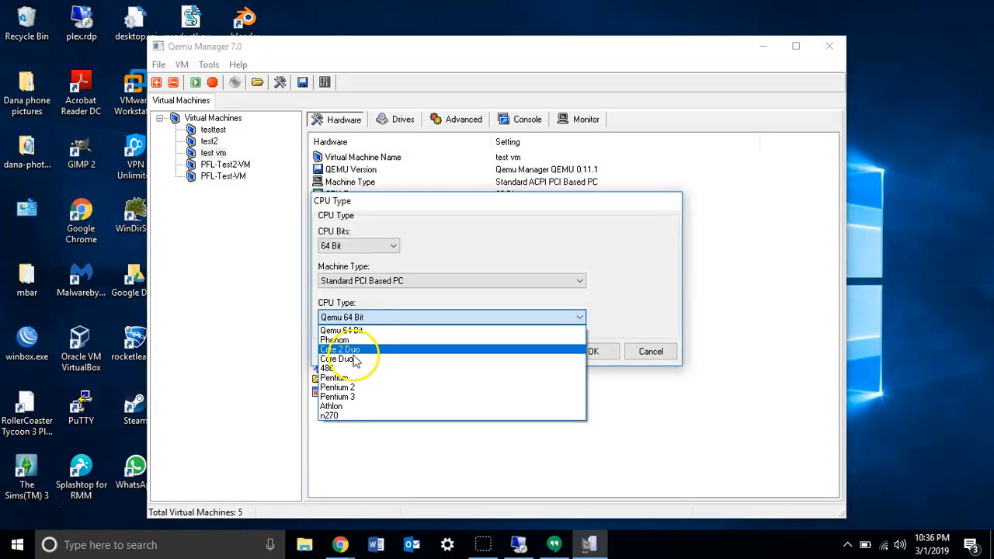
pyautogui.click(349, 400)
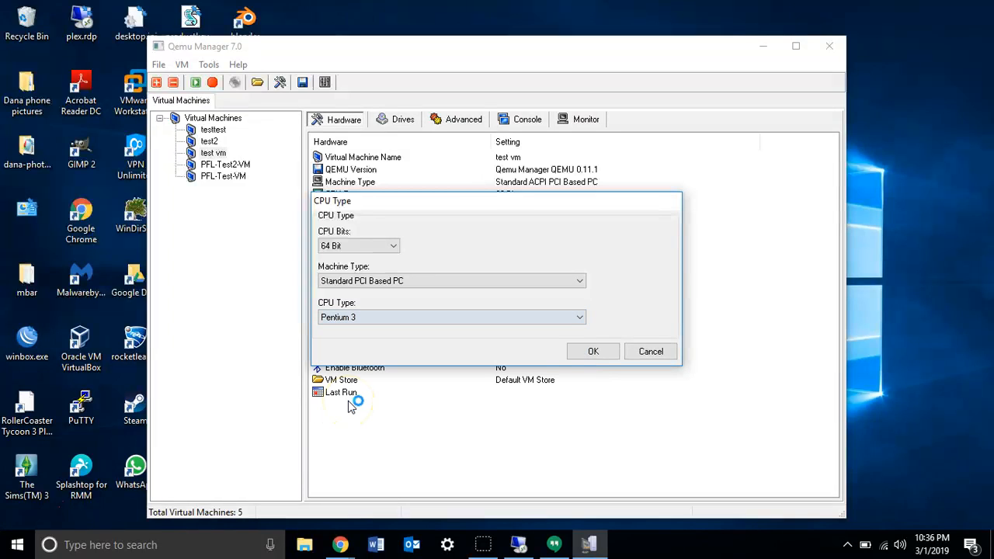
pyautogui.click(591, 351)
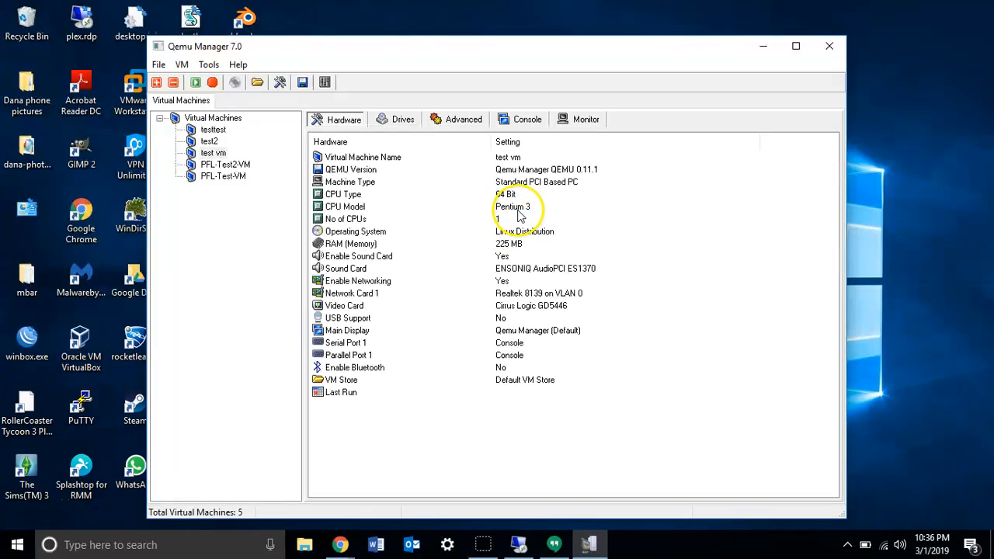
# Set the virtual machine's number of processors to 2.
pyautogui.click(498, 220)
pyautogui.doubleClick(499, 220)
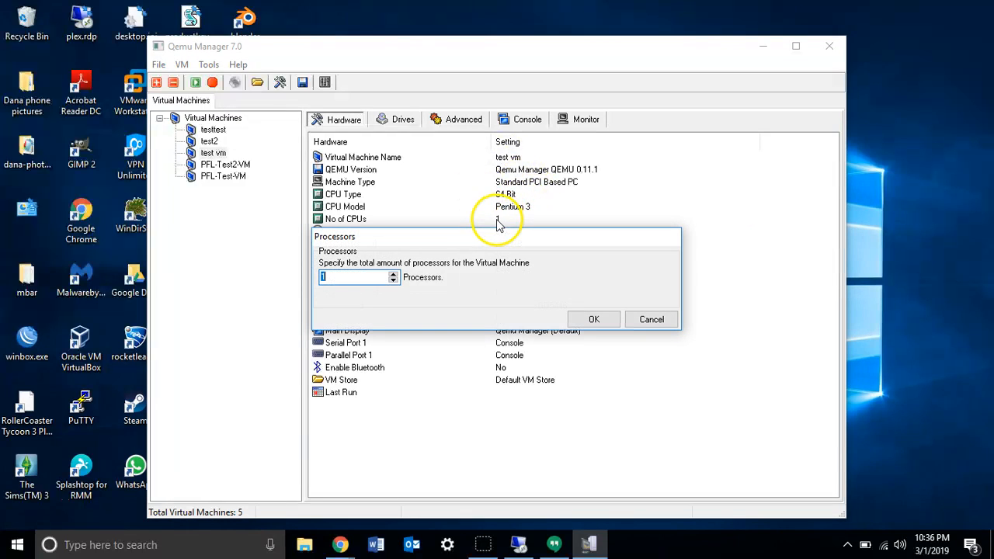
pyautogui.click(394, 277)
pyautogui.click(594, 319)
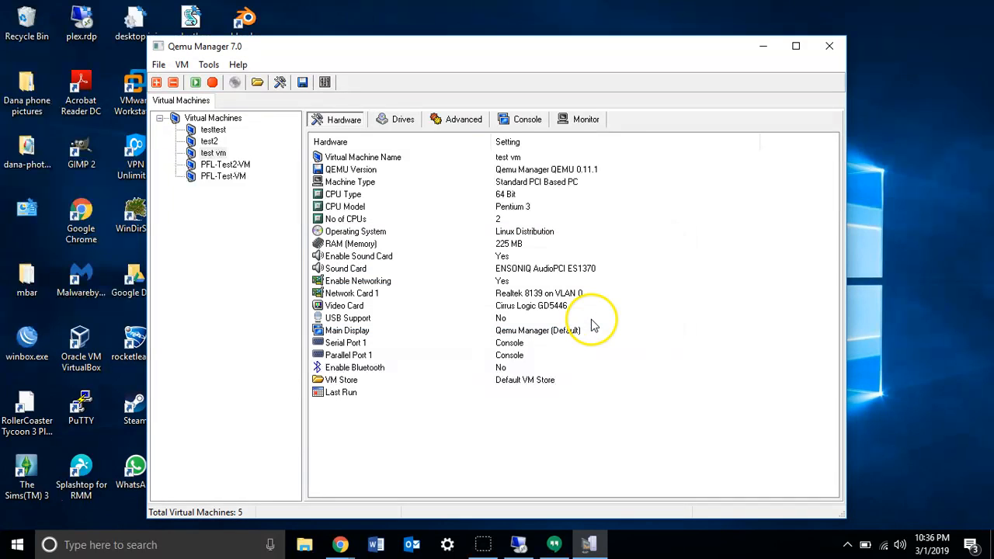
# Go over the operating system, RAM and sound card settings, and keep networking enabled.
pyautogui.click(501, 221)
pyautogui.click(504, 233)
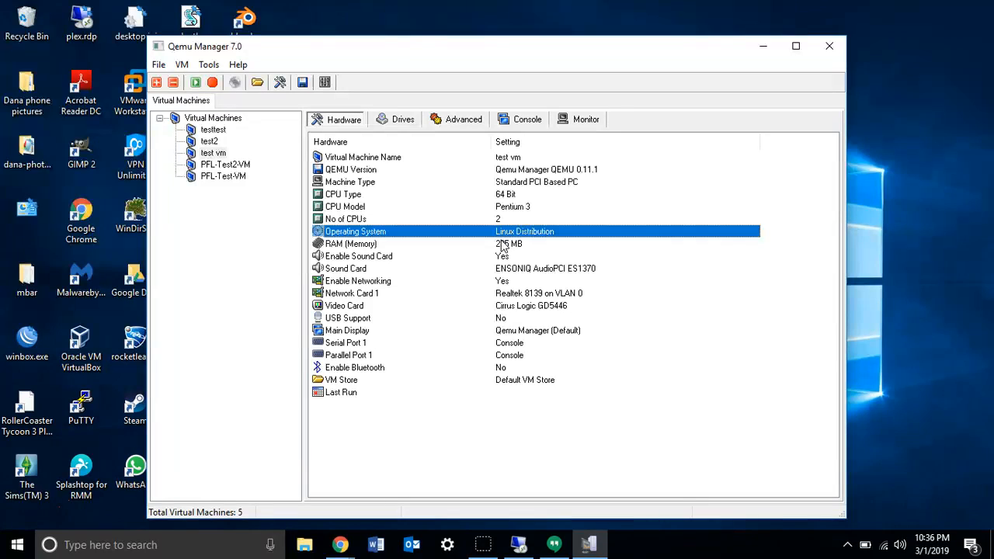
pyautogui.click(503, 245)
pyautogui.click(504, 256)
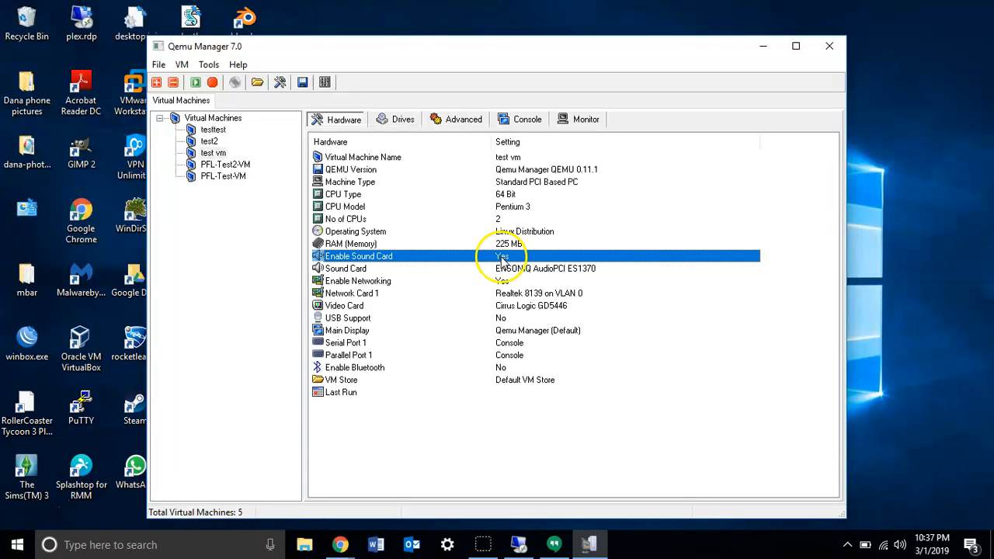
pyautogui.click(389, 281)
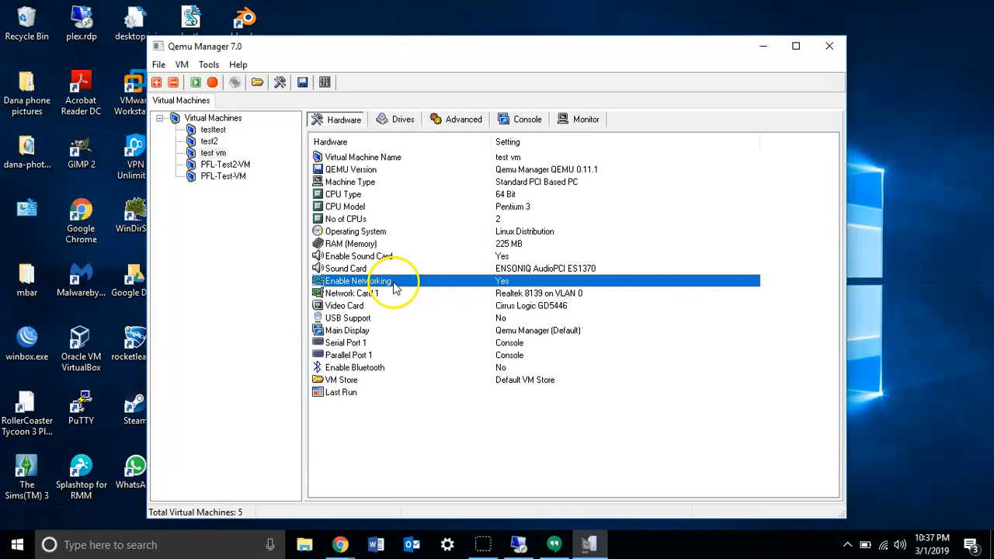
pyautogui.doubleClick(388, 284)
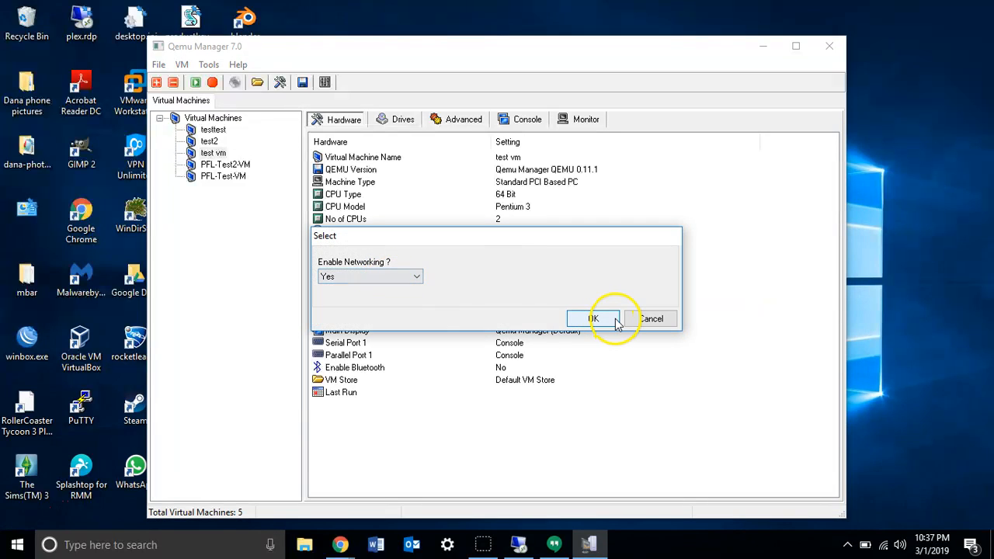
pyautogui.click(596, 319)
# Review the card models and VLAN types for Network Card 1, keeping Realtek 8139 and User Networking.
pyautogui.click(436, 295)
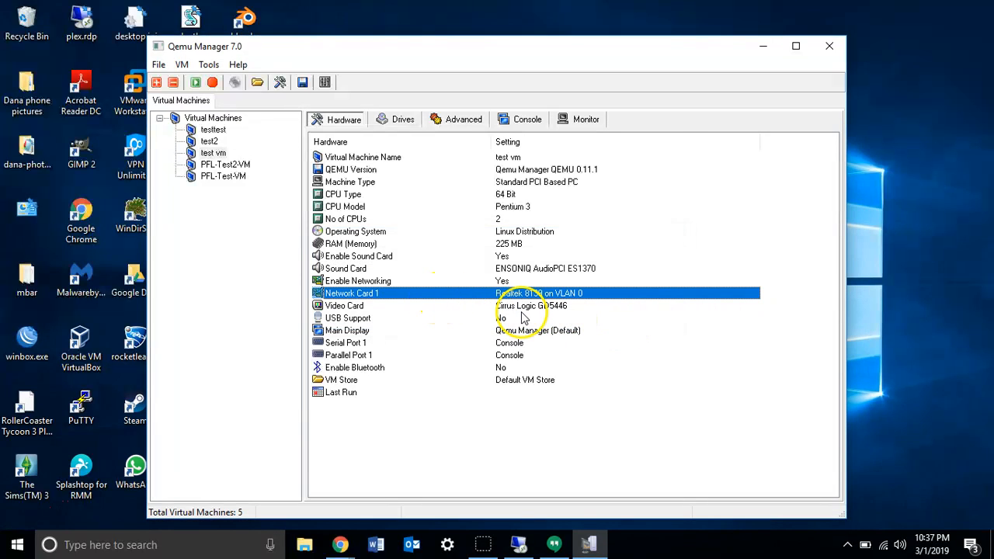
pyautogui.doubleClick(571, 292)
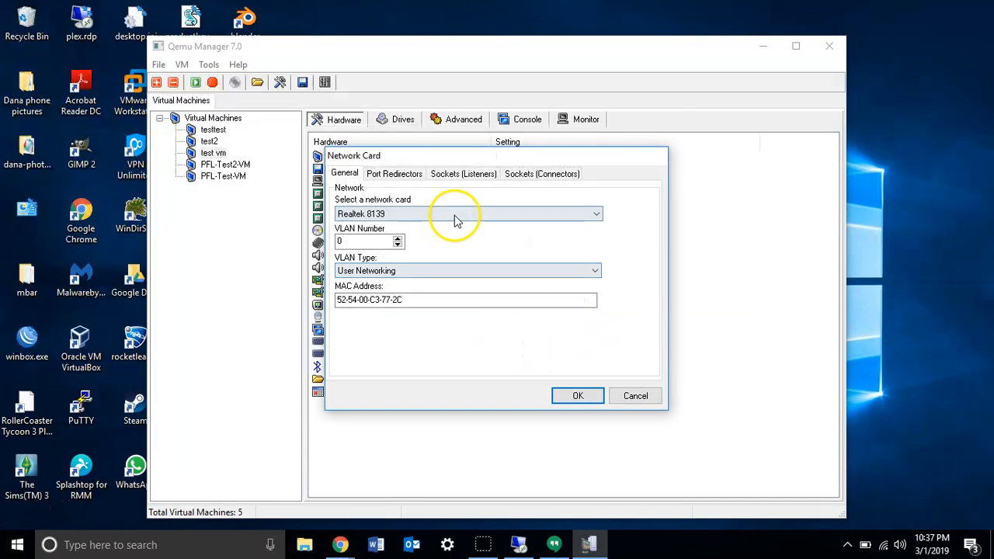
pyautogui.click(455, 214)
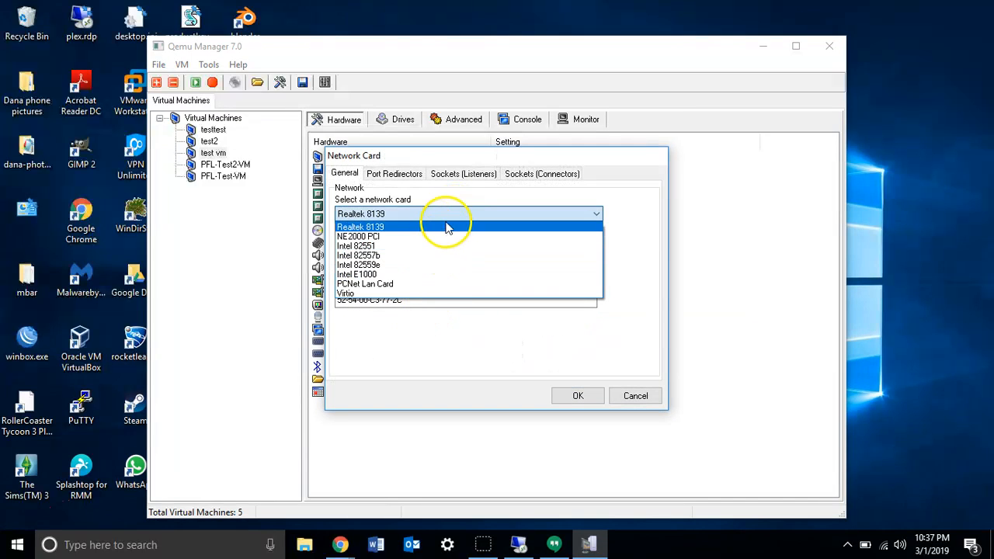
pyautogui.click(447, 227)
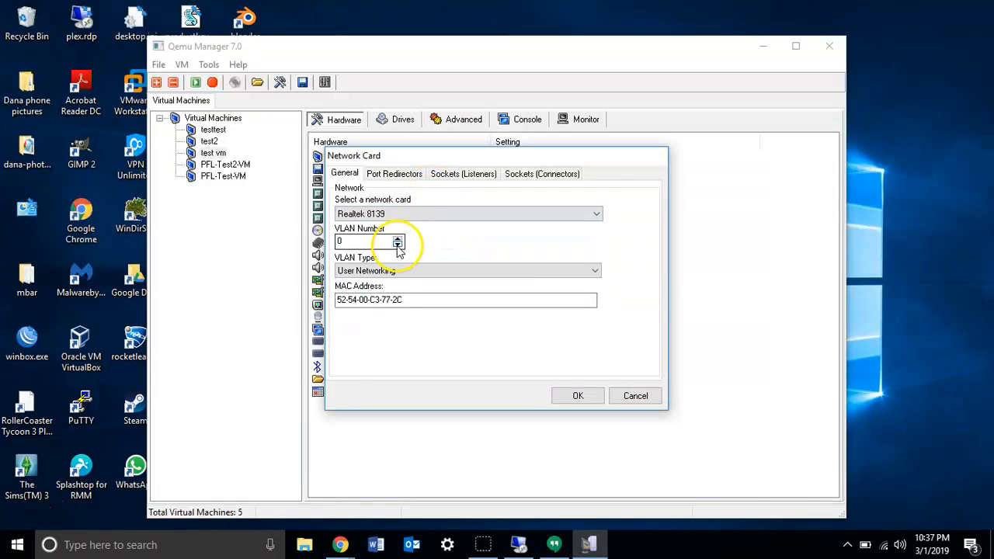
pyautogui.click(423, 272)
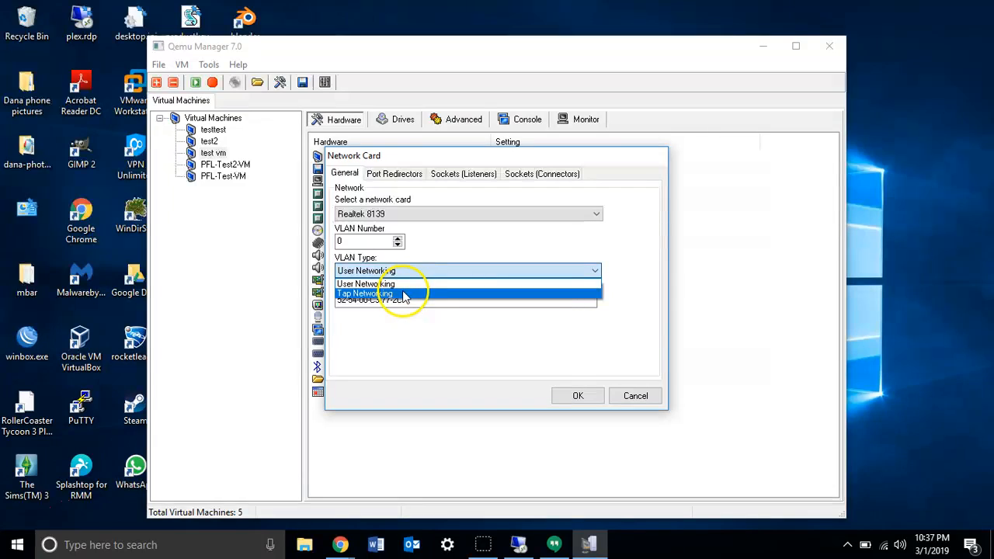
pyautogui.click(402, 284)
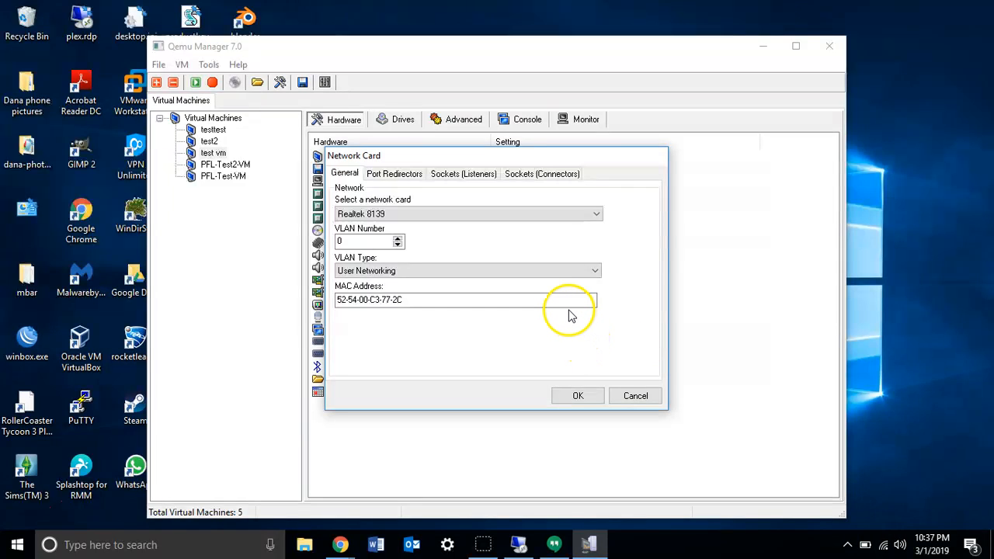
# Examine the network card's MAC address, port redirectors, socket listeners and socket connectors, and leave its settings without saving.
pyautogui.click(406, 305)
pyautogui.click(392, 174)
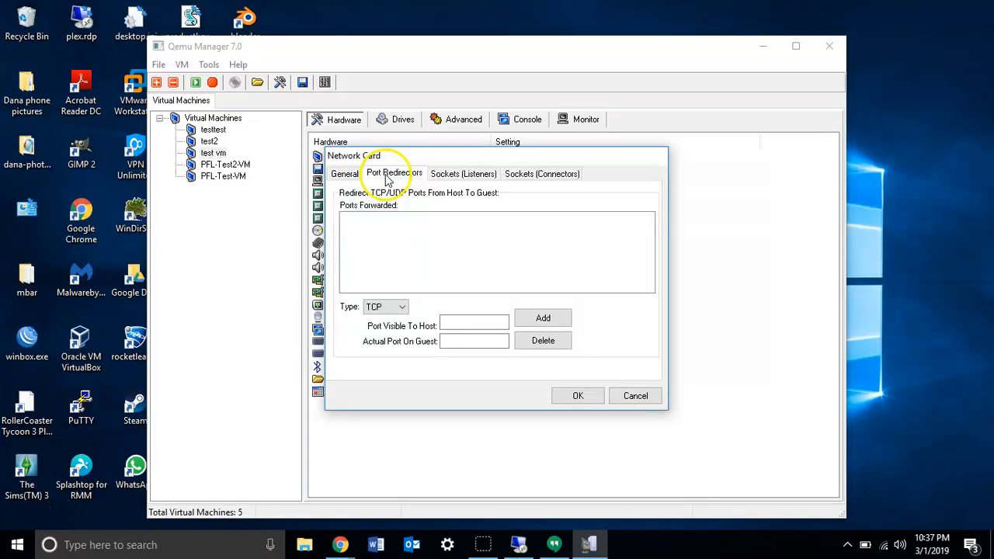
pyautogui.click(449, 178)
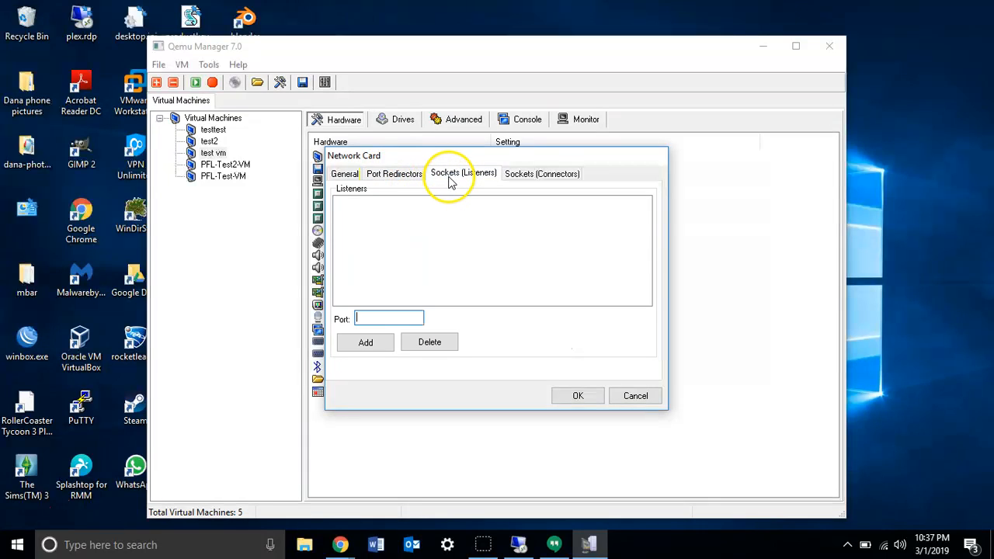
pyautogui.click(516, 180)
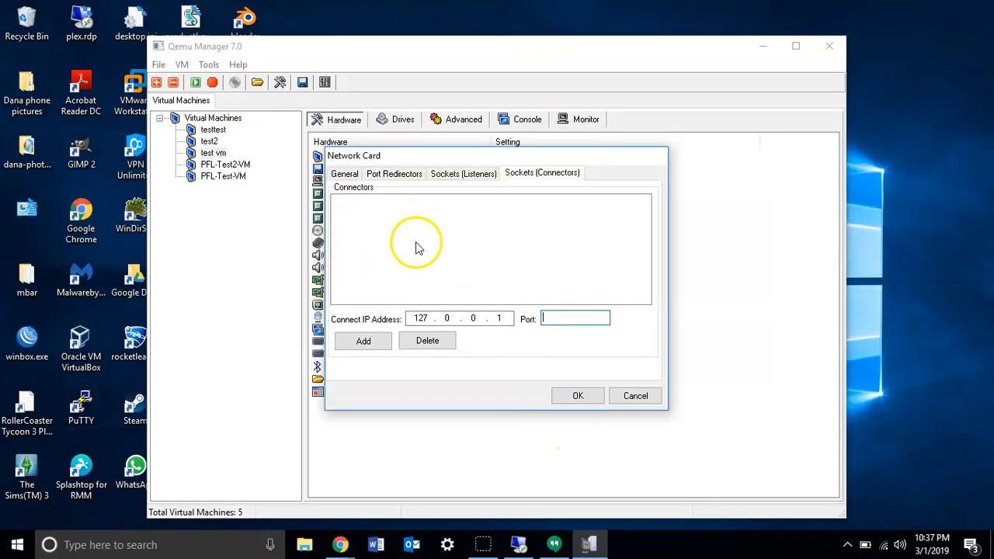
pyautogui.click(637, 397)
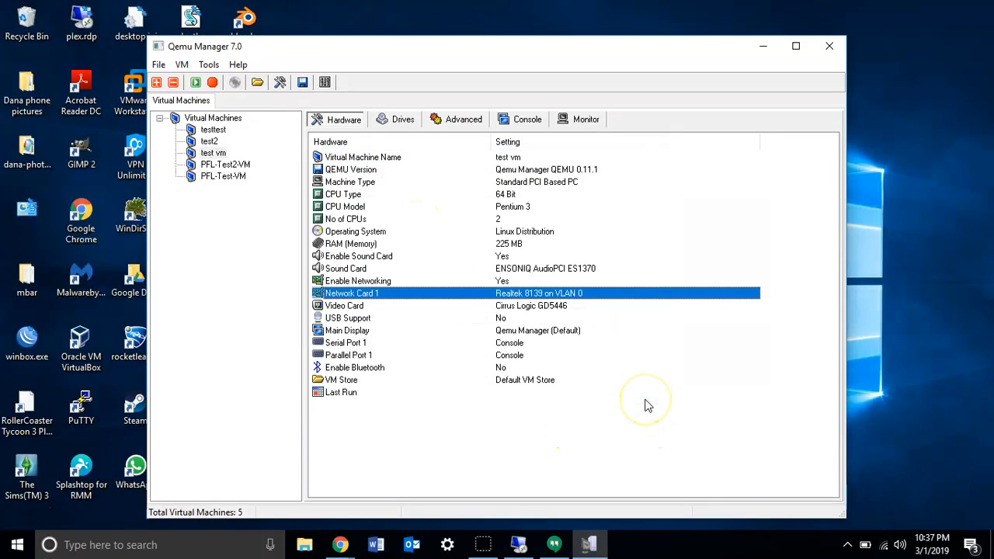
# Check the video card and USB support settings, and view the main display choices without changing them.
pyautogui.click(506, 310)
pyautogui.click(499, 320)
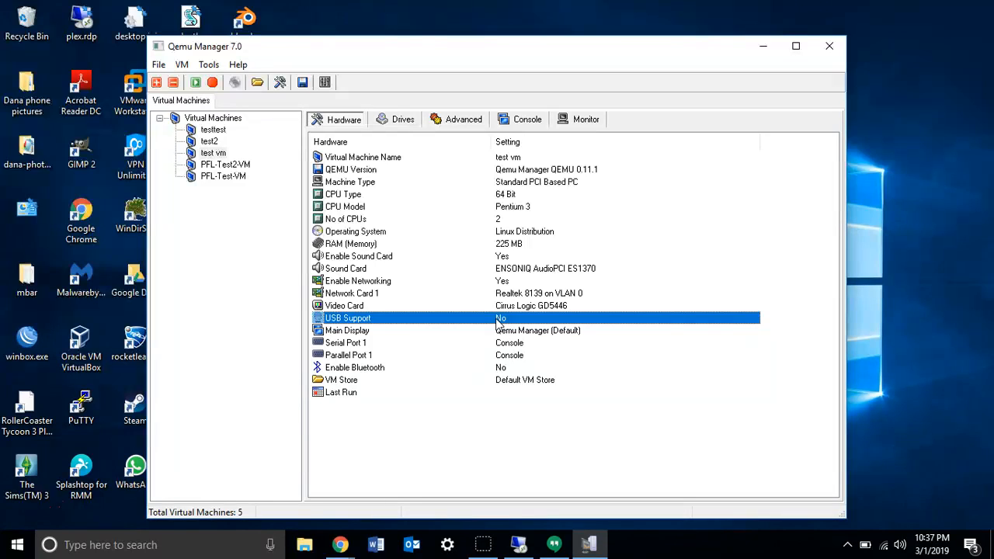
pyautogui.click(500, 331)
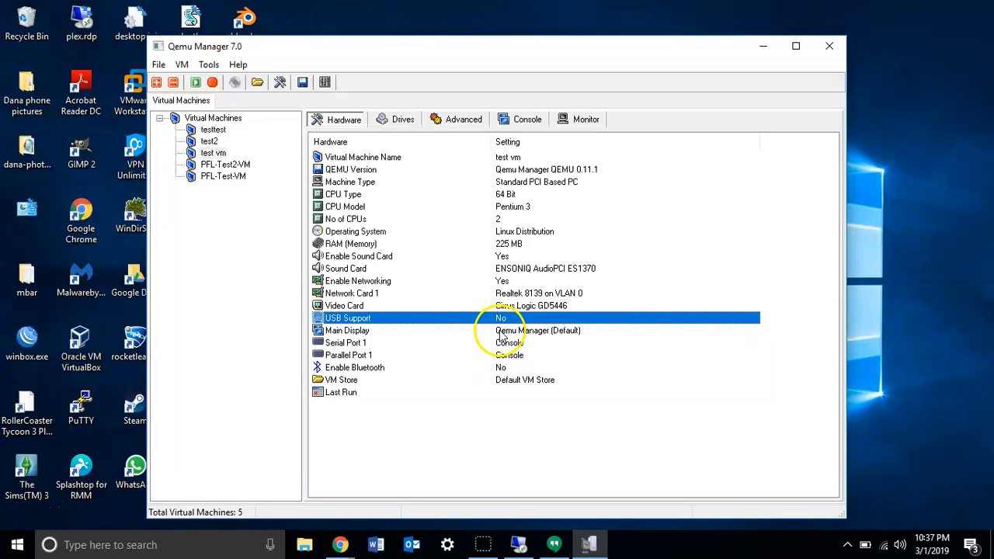
pyautogui.doubleClick(501, 334)
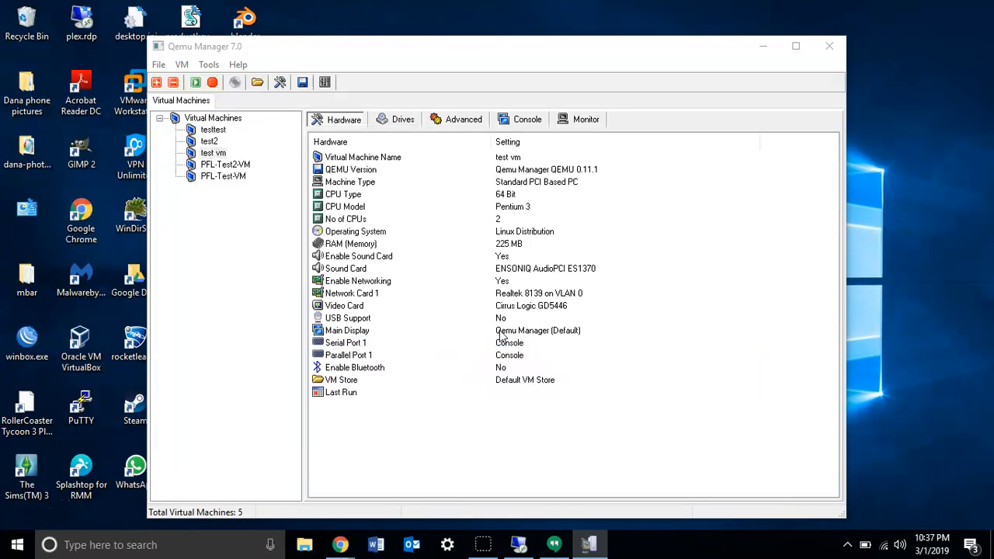
pyautogui.click(532, 265)
pyautogui.click(533, 275)
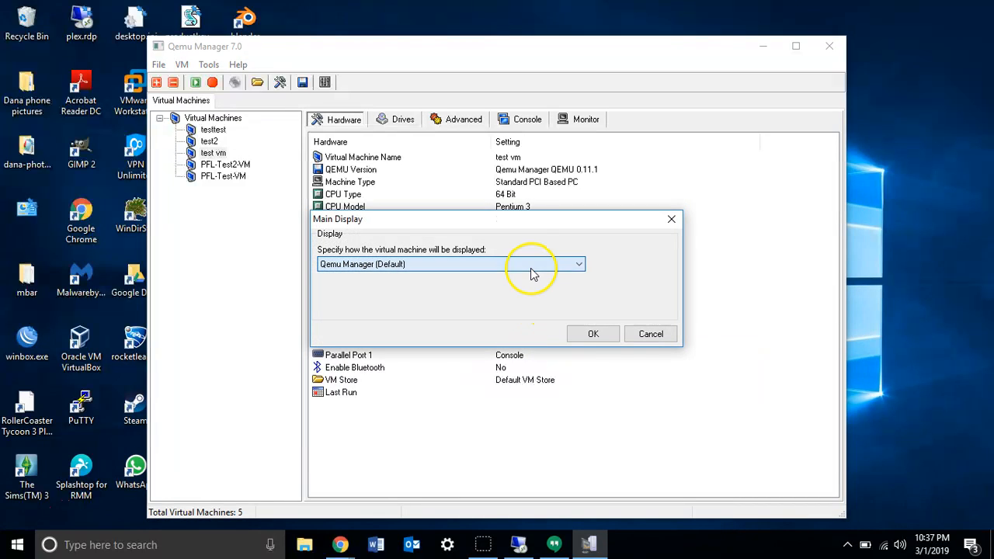
pyautogui.click(641, 334)
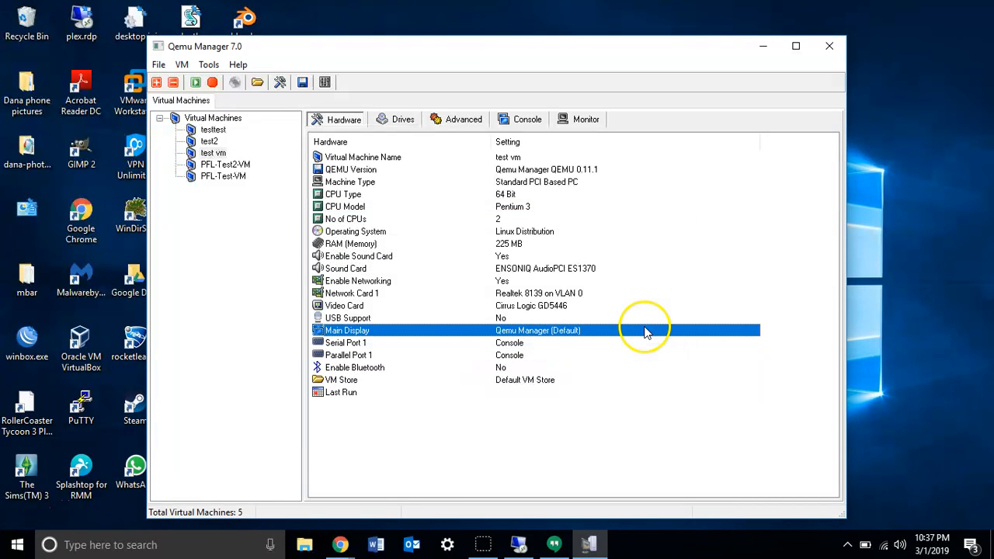
# Go over the serial port, parallel port, Bluetooth and last run entries, and view the files in the VM store's images folder.
pyautogui.click(508, 344)
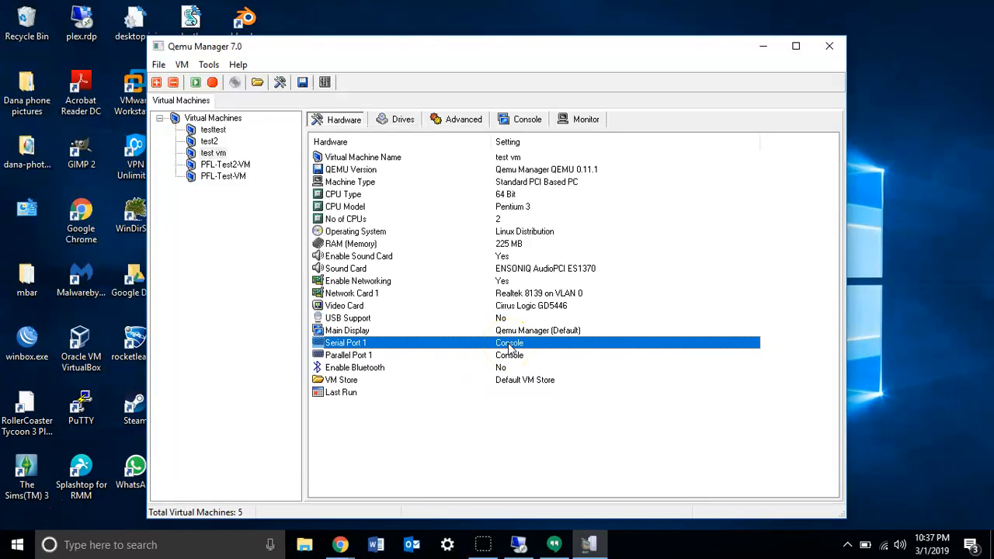
pyautogui.click(475, 356)
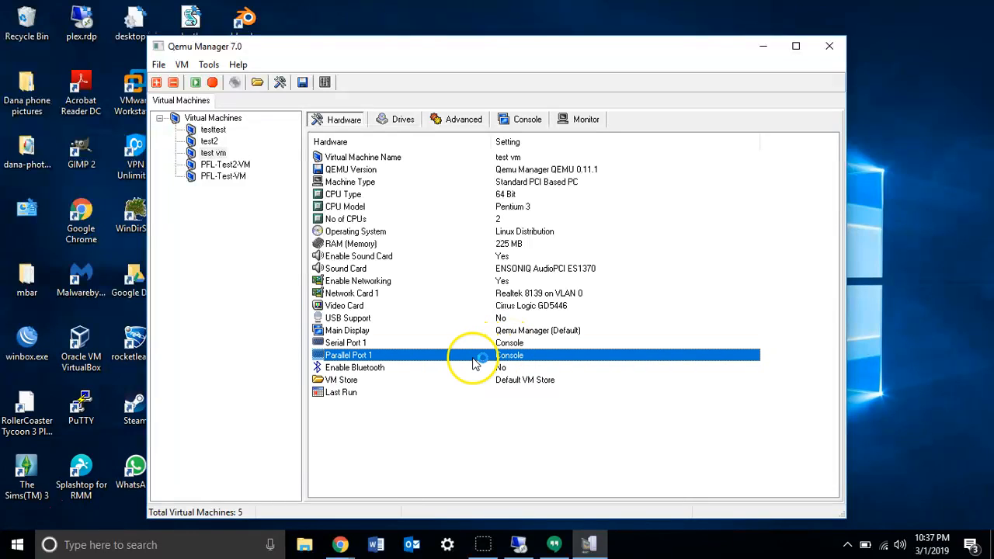
pyautogui.click(477, 368)
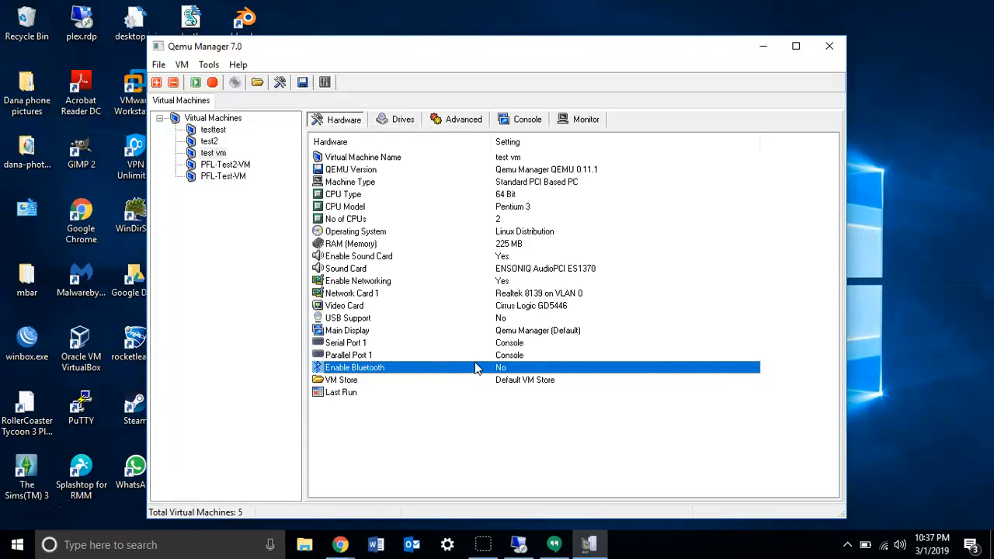
pyautogui.click(433, 382)
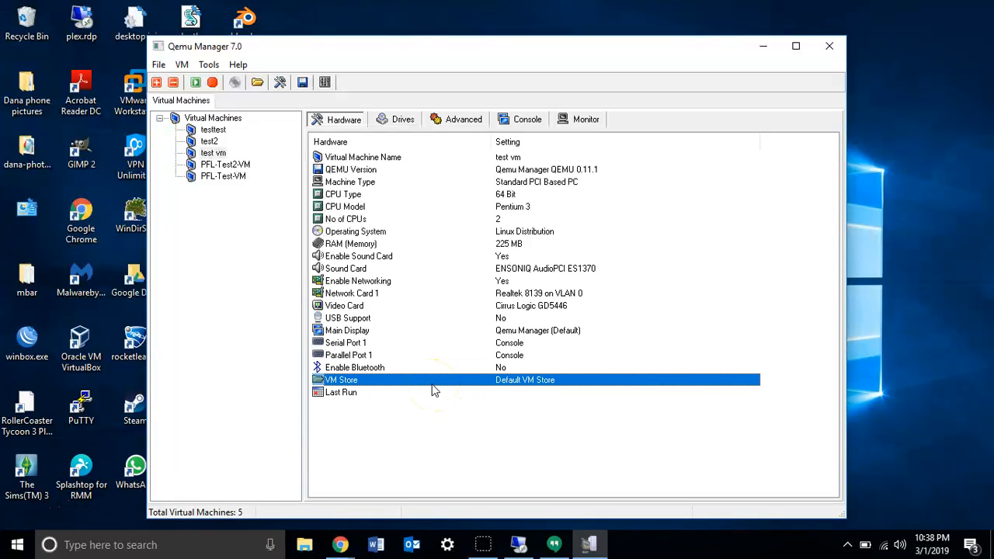
pyautogui.doubleClick(363, 387)
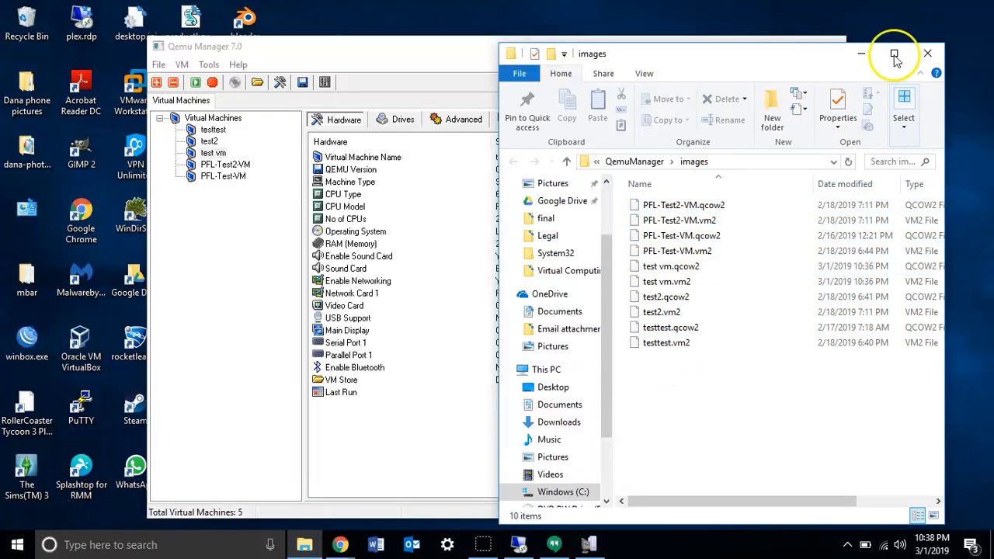
pyautogui.click(927, 53)
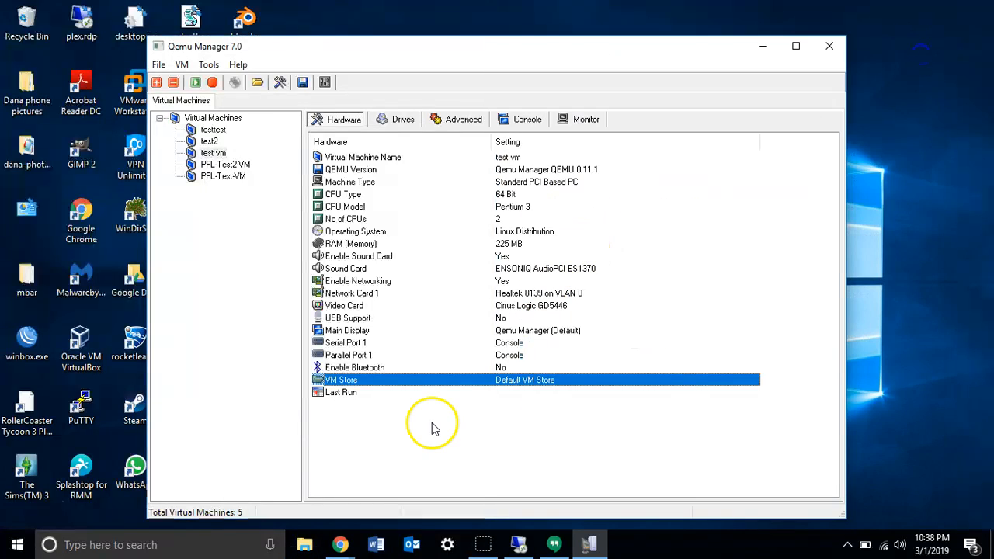
pyautogui.click(347, 394)
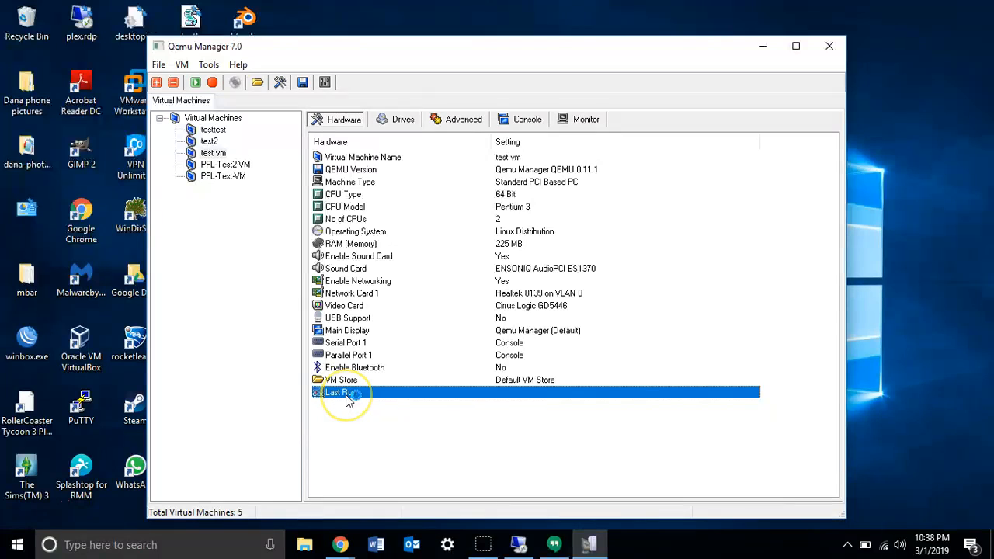
# Examine Hard Disk 0's image path, encryption, physical disk and shared folder options, and leave its settings without saving.
pyautogui.click(397, 124)
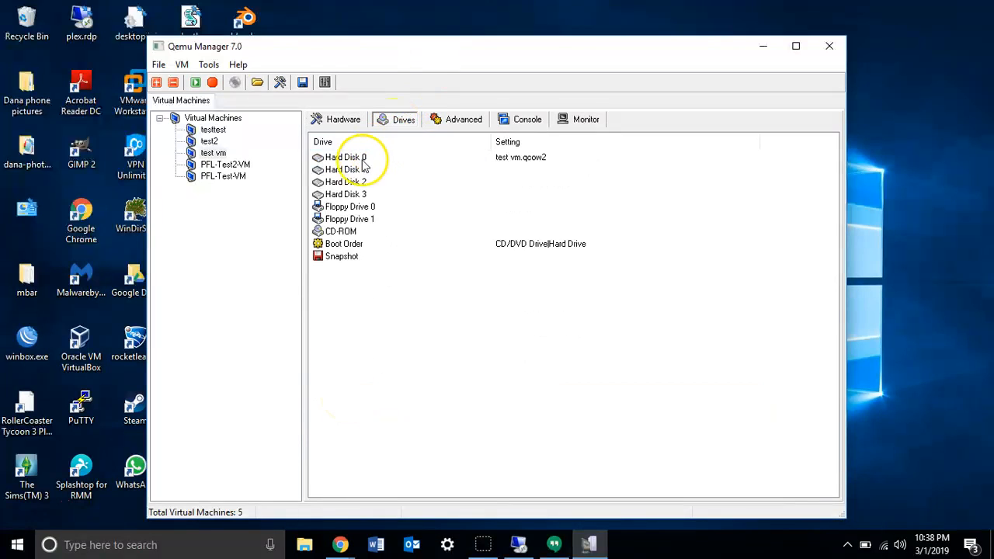
pyautogui.click(361, 157)
pyautogui.doubleClick(380, 160)
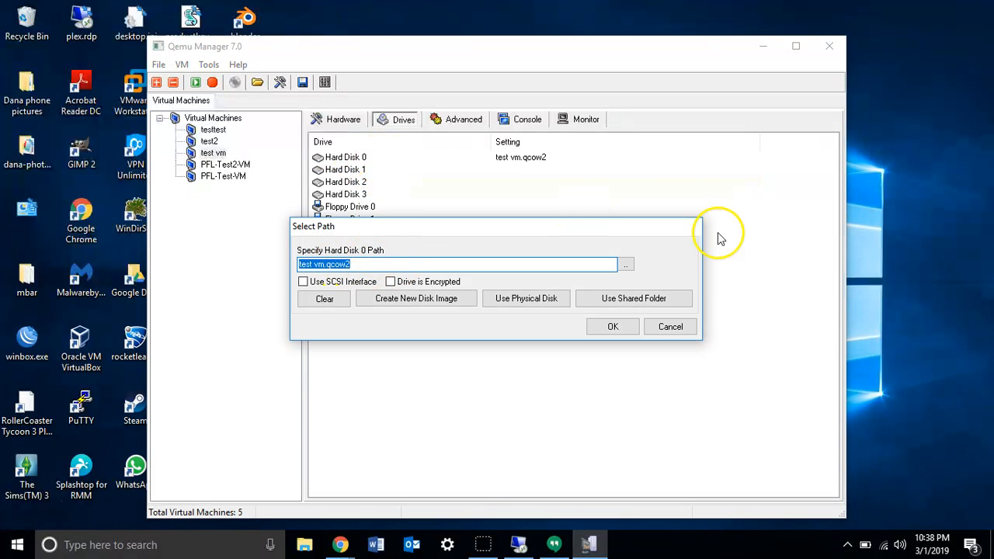
pyautogui.click(627, 266)
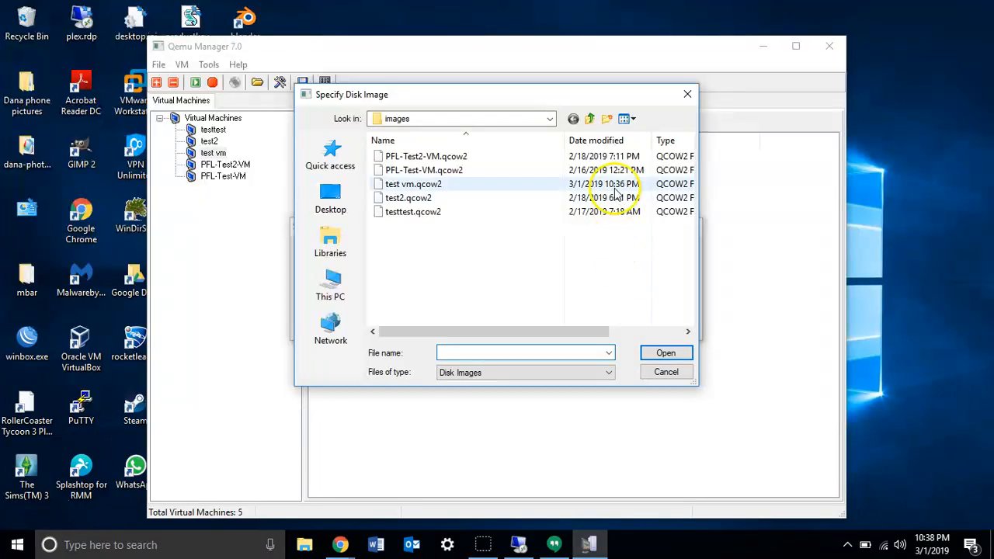
pyautogui.click(687, 95)
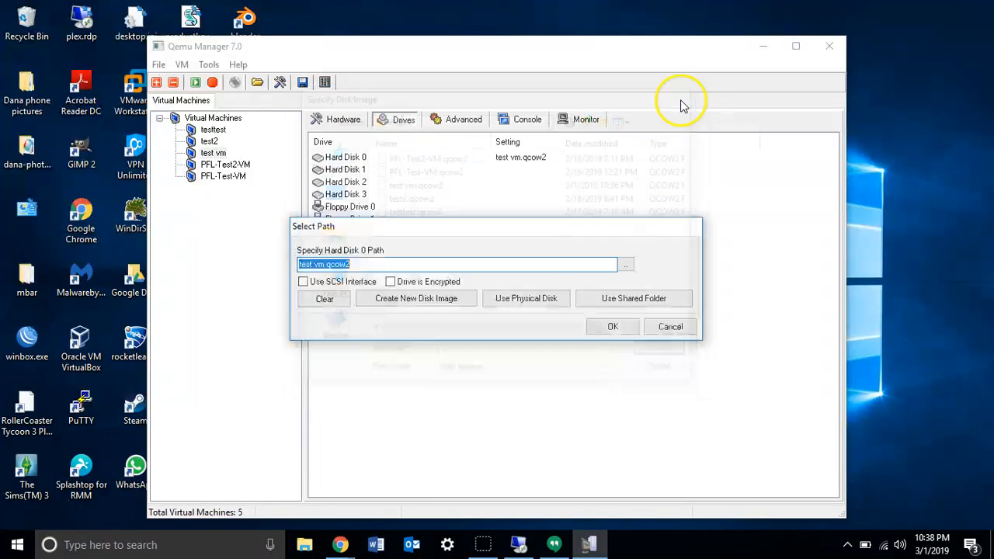
pyautogui.click(396, 286)
pyautogui.click(396, 285)
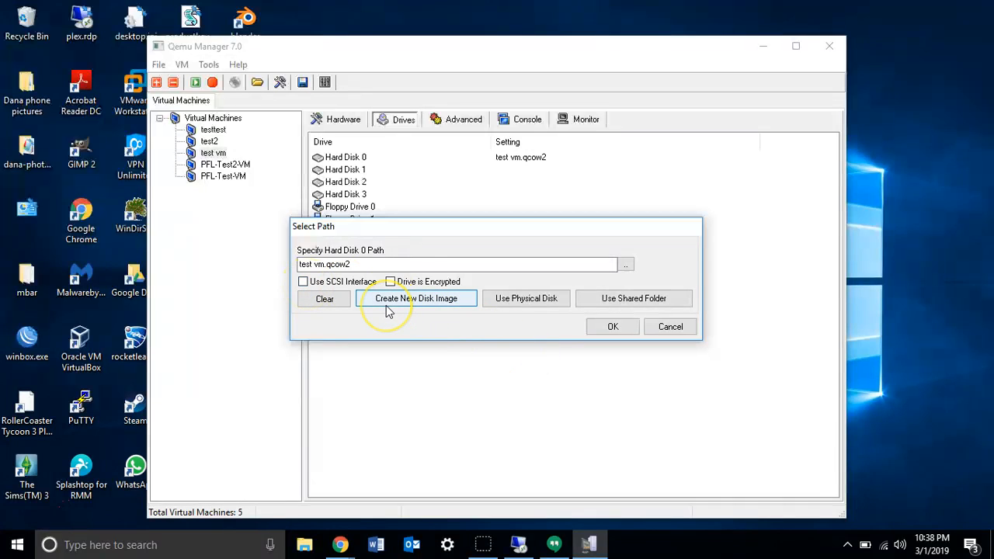
pyautogui.click(516, 302)
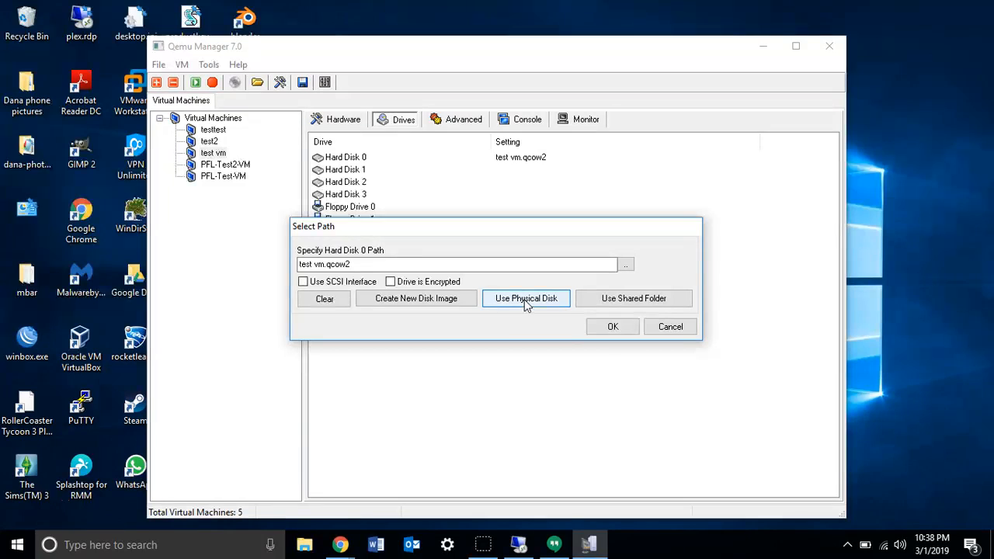
pyautogui.click(610, 302)
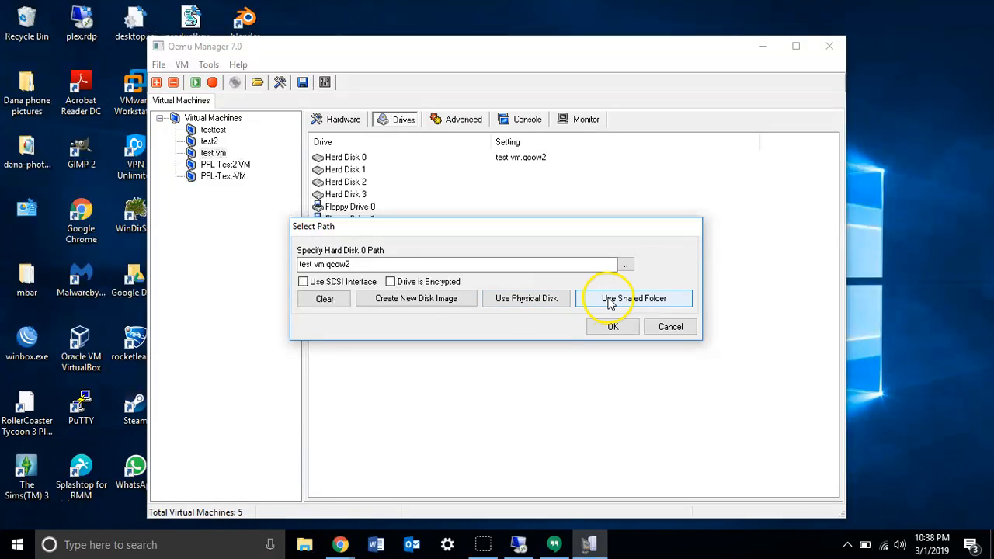
pyautogui.click(661, 331)
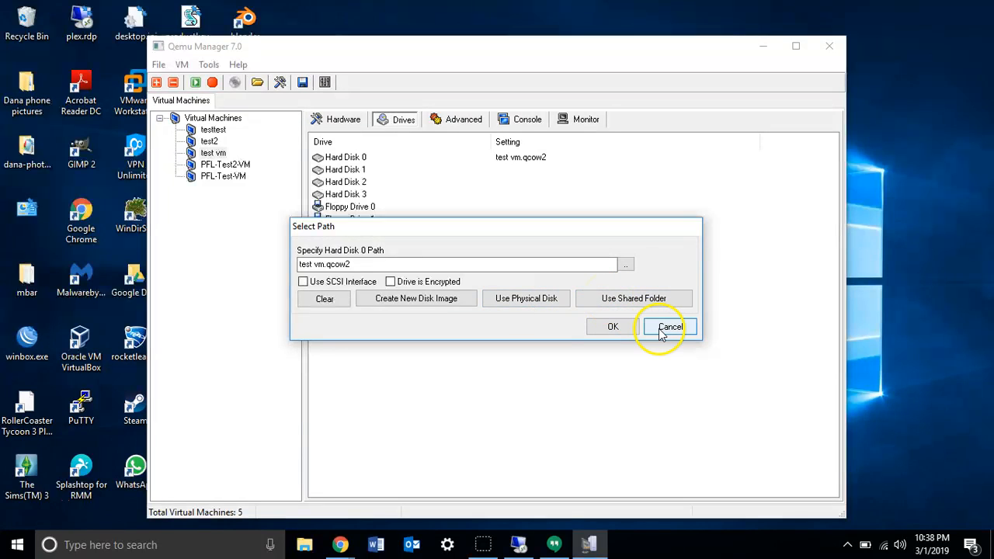
# Go over the additional hard disk entries and the two floppy drive entries of the virtual machine.
pyautogui.click(356, 171)
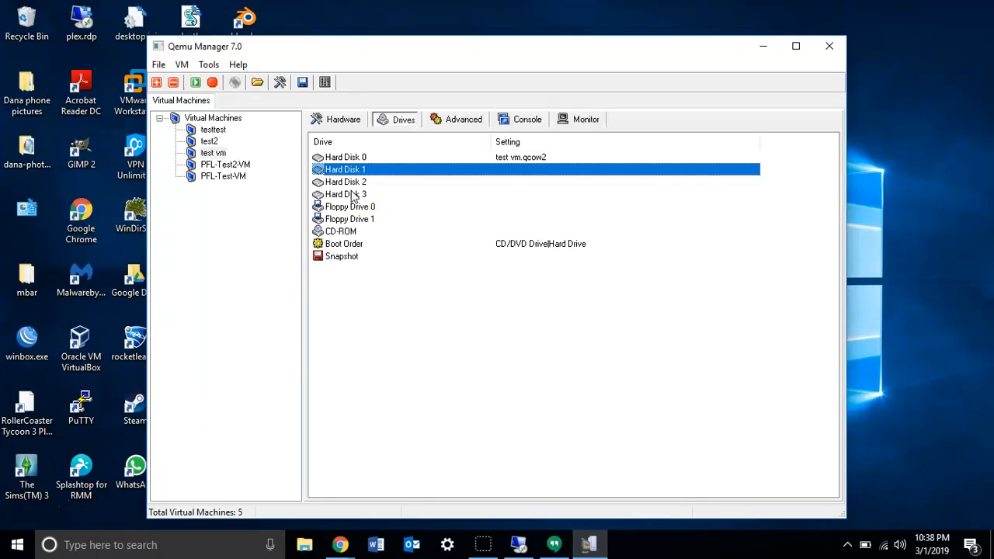
pyautogui.click(356, 207)
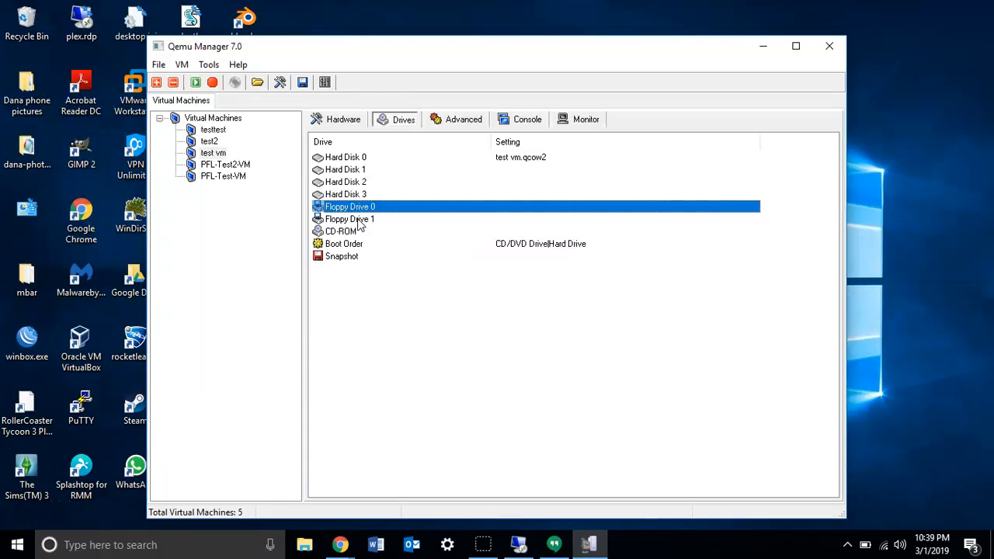
pyautogui.click(358, 221)
pyautogui.click(358, 210)
pyautogui.click(356, 218)
# Set the CD-ROM image to ubuntu-16.04.5-desktop-i386 (1).iso from the Downloads folder.
pyautogui.doubleClick(347, 232)
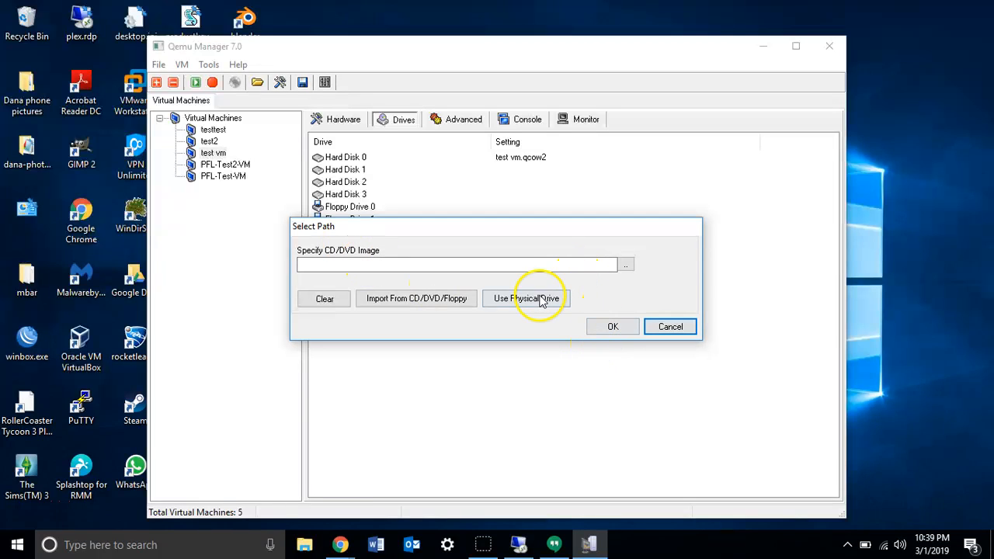
pyautogui.click(625, 265)
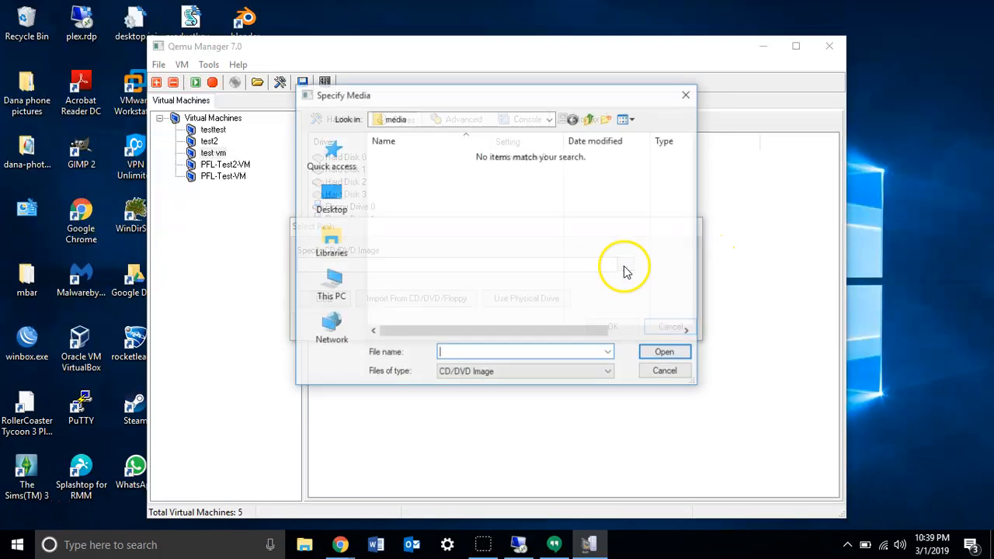
pyautogui.click(332, 199)
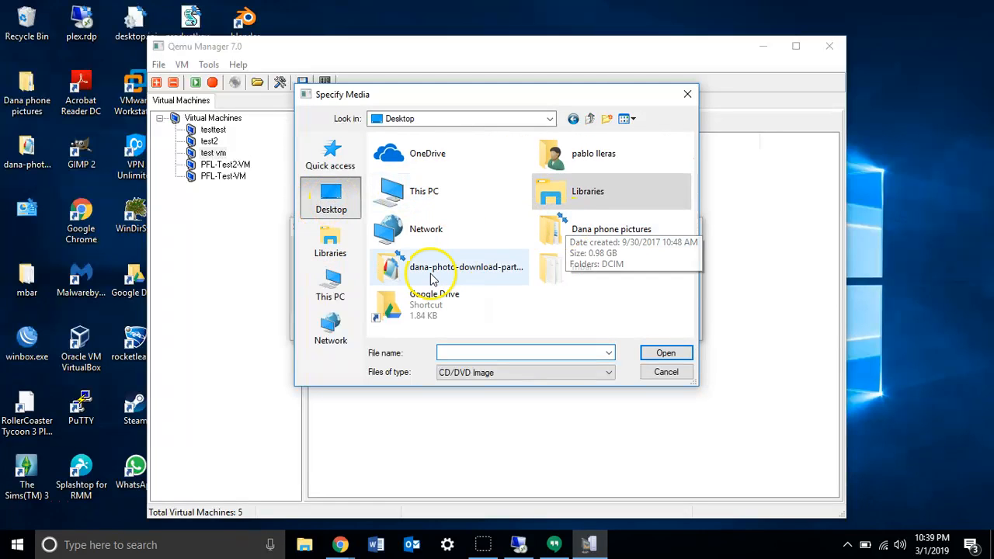
pyautogui.click(355, 156)
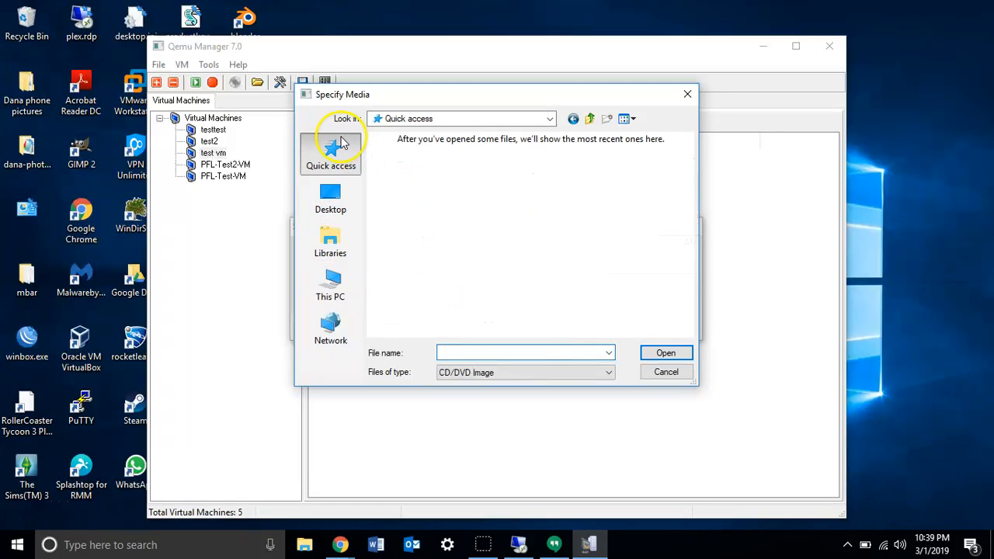
pyautogui.click(458, 243)
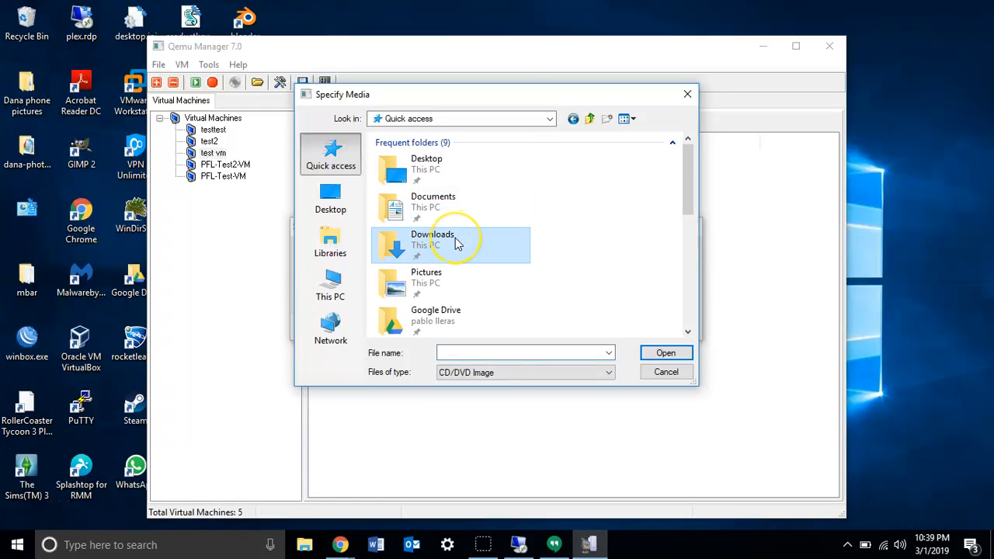
pyautogui.doubleClick(456, 243)
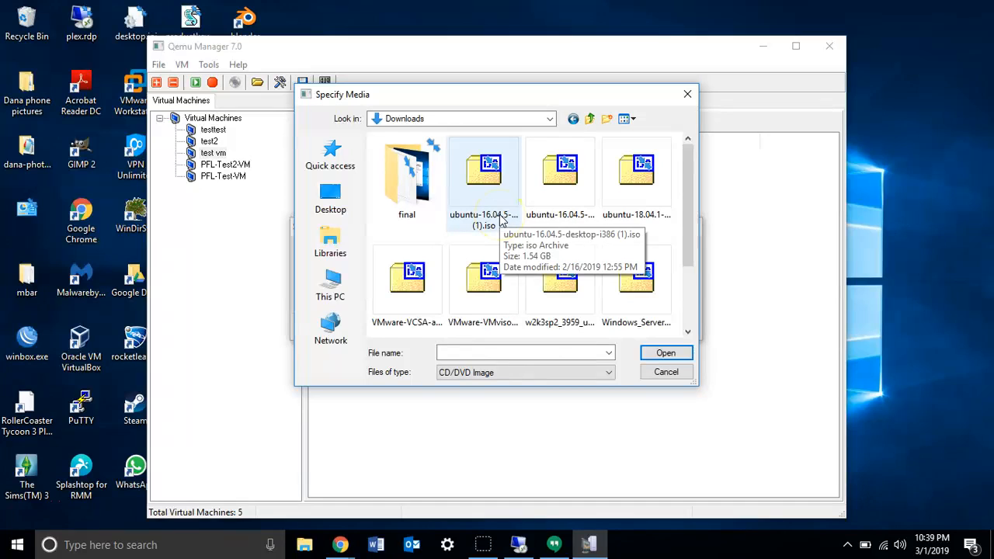
pyautogui.click(501, 221)
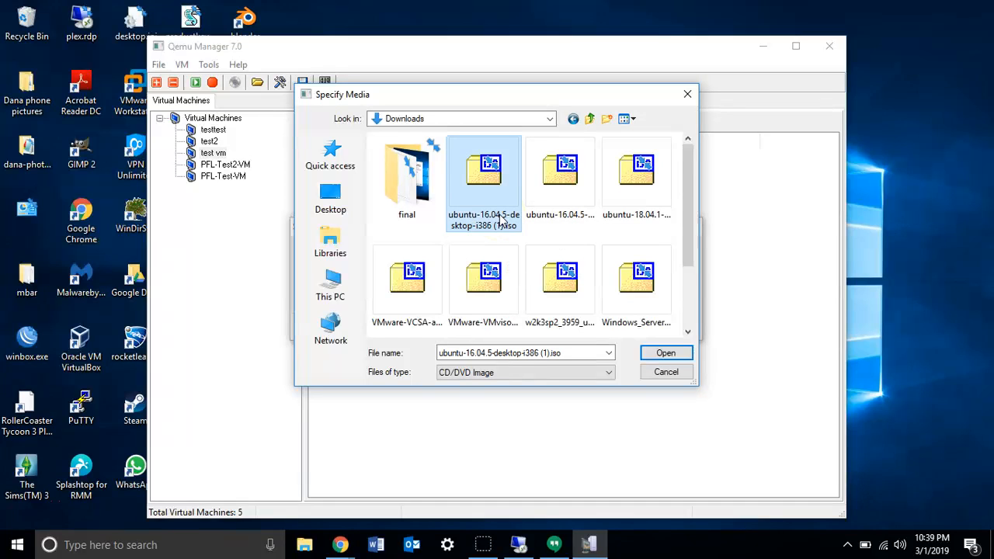
pyautogui.click(665, 354)
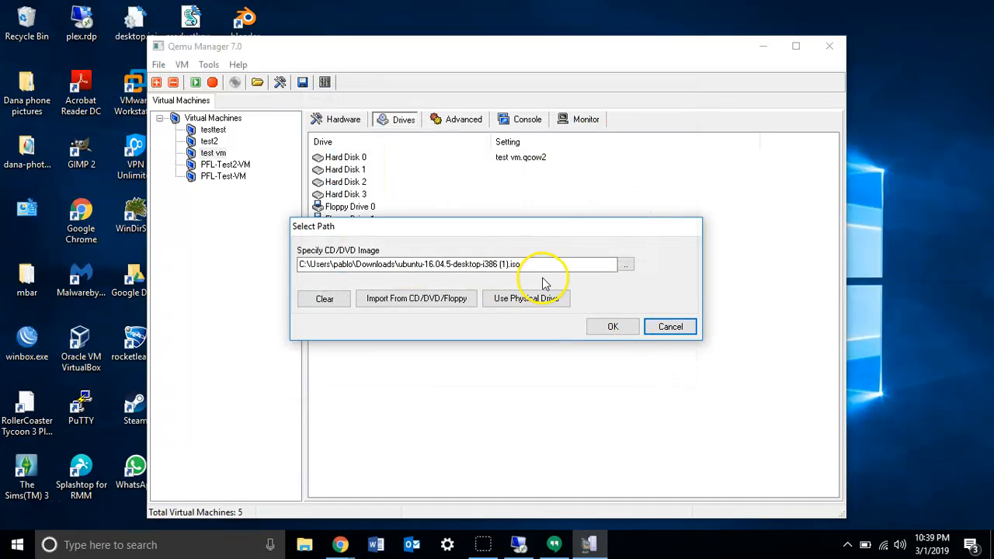
pyautogui.click(613, 327)
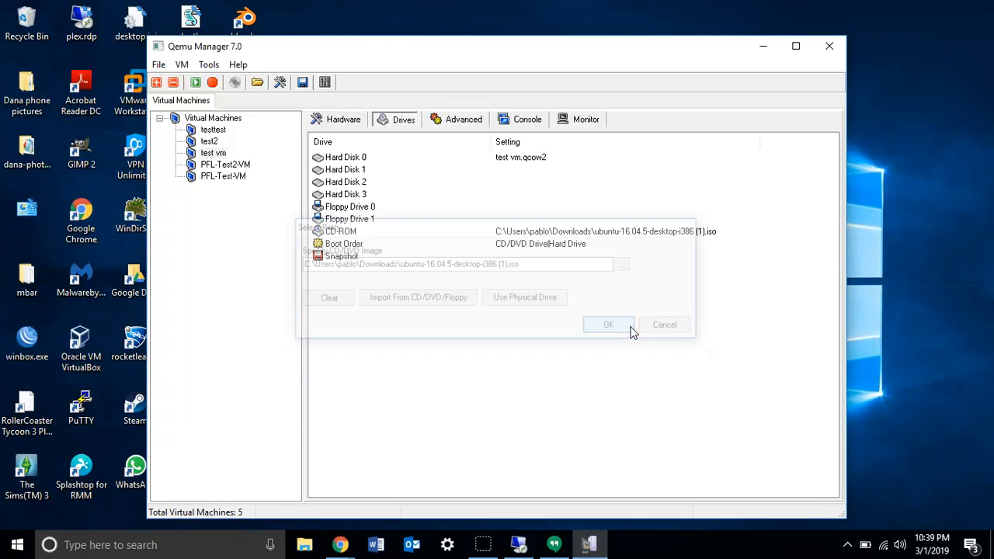
# Review the boot options and available drives, keeping CD/DVD Drive ahead of Hard Drive in the boot order.
pyautogui.doubleClick(346, 249)
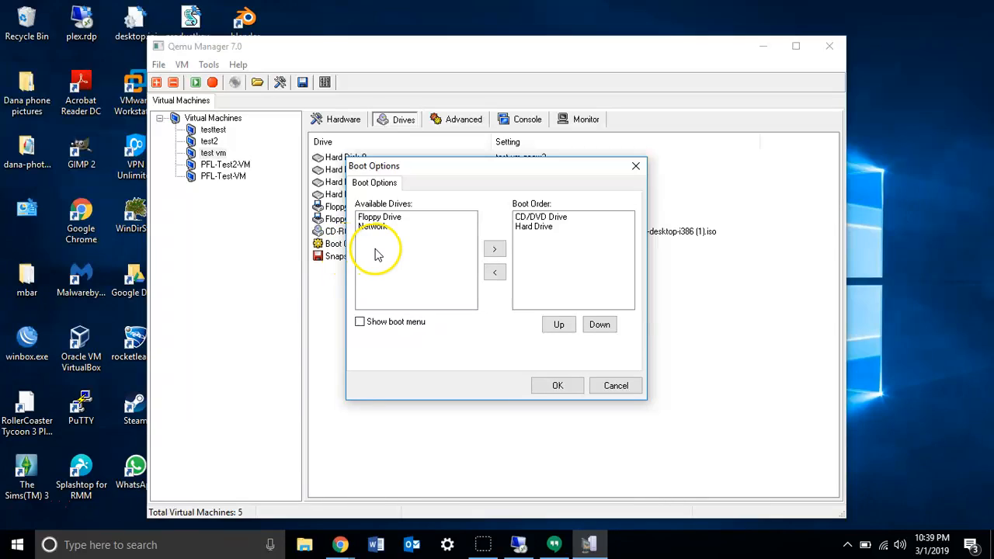
pyautogui.click(524, 220)
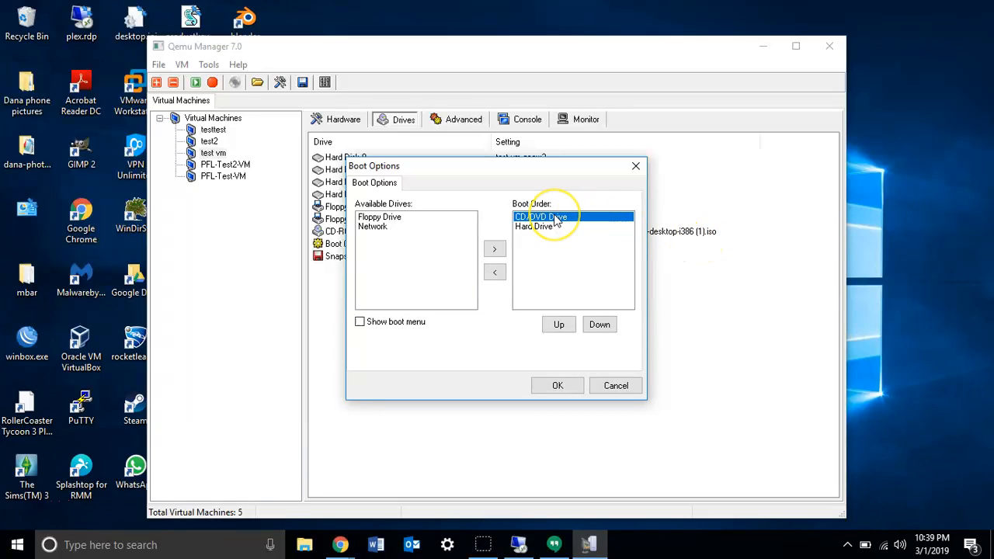
pyautogui.click(411, 324)
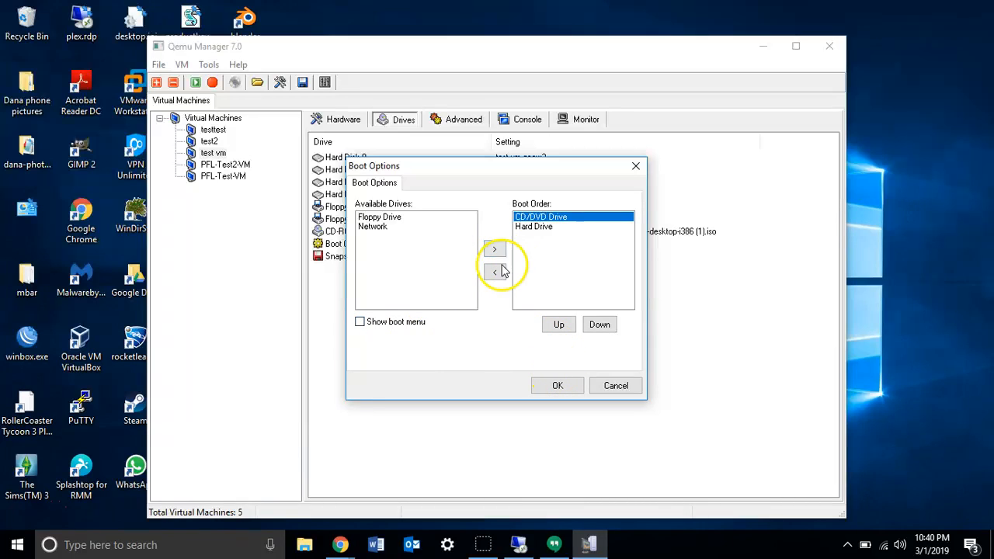
pyautogui.click(424, 222)
pyautogui.click(494, 249)
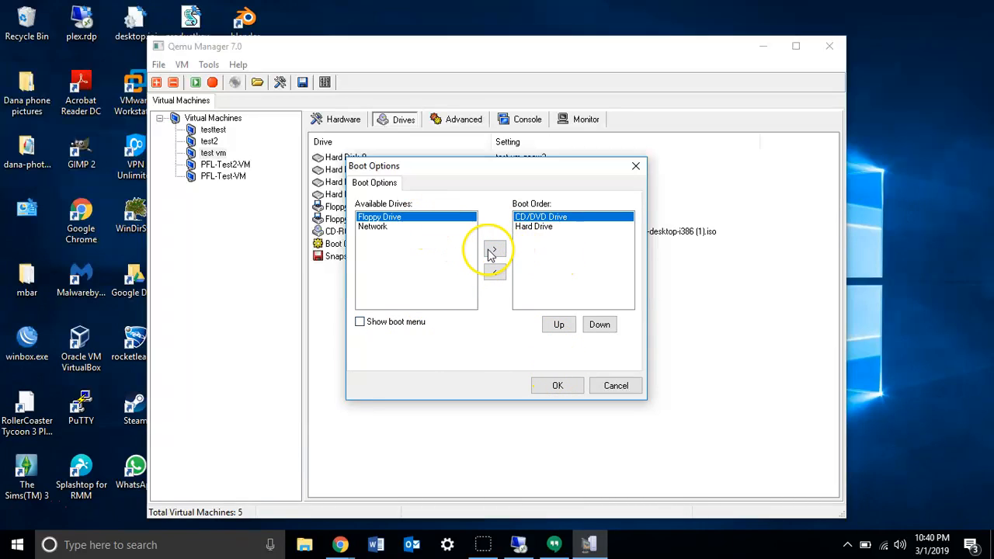
pyautogui.click(495, 272)
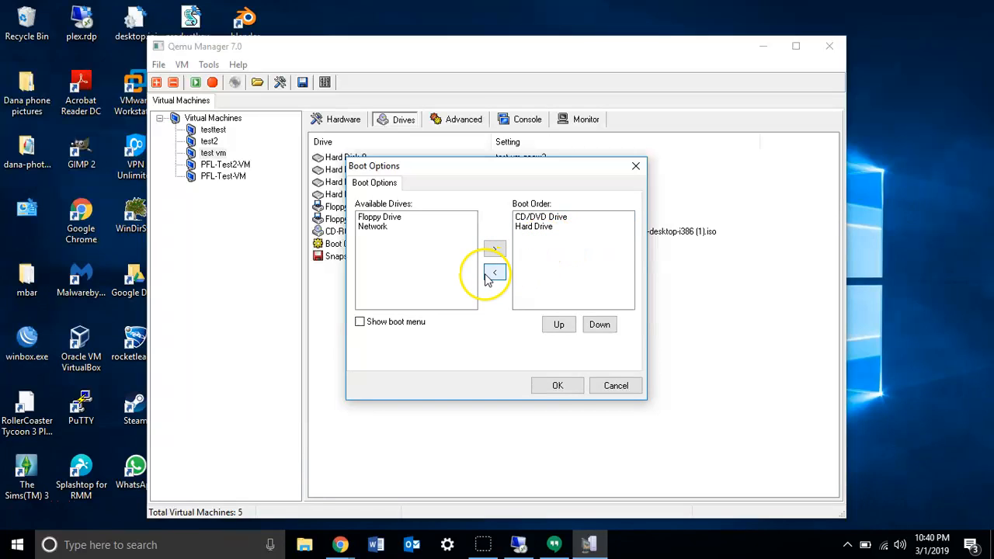
pyautogui.click(555, 387)
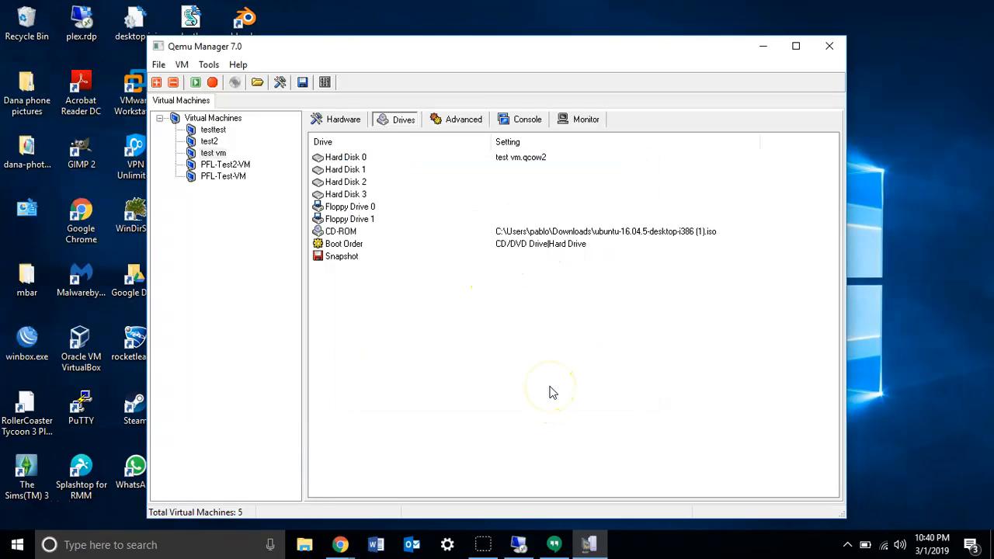
# View the snapshot list of the virtual machine and close it without choosing a snapshot.
pyautogui.click(449, 126)
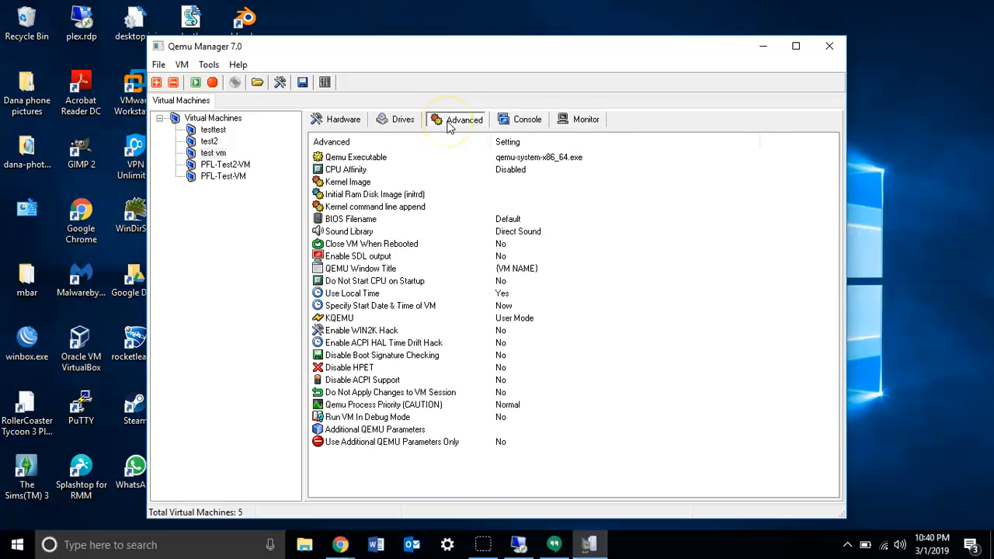
pyautogui.click(397, 125)
pyautogui.click(330, 259)
pyautogui.doubleClick(330, 258)
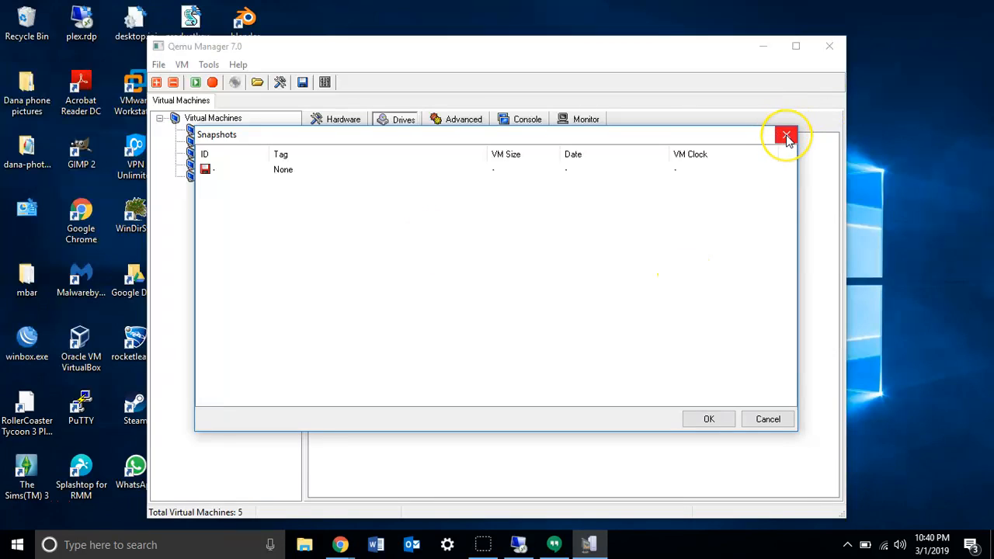
pyautogui.click(793, 140)
# Go over the advanced settings, including BIOS filename, sound library, close VM when rebooted and kernel image.
pyautogui.click(452, 124)
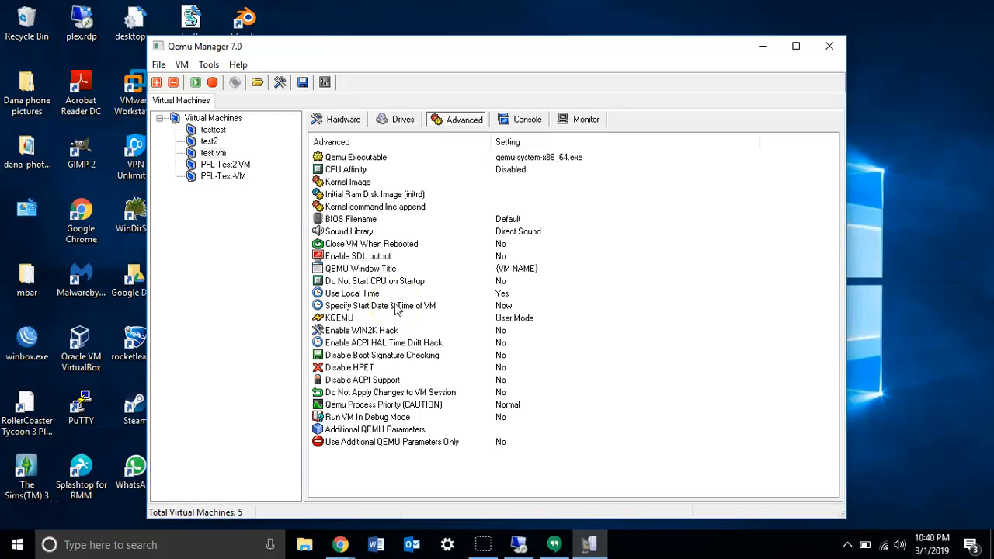
pyautogui.click(369, 220)
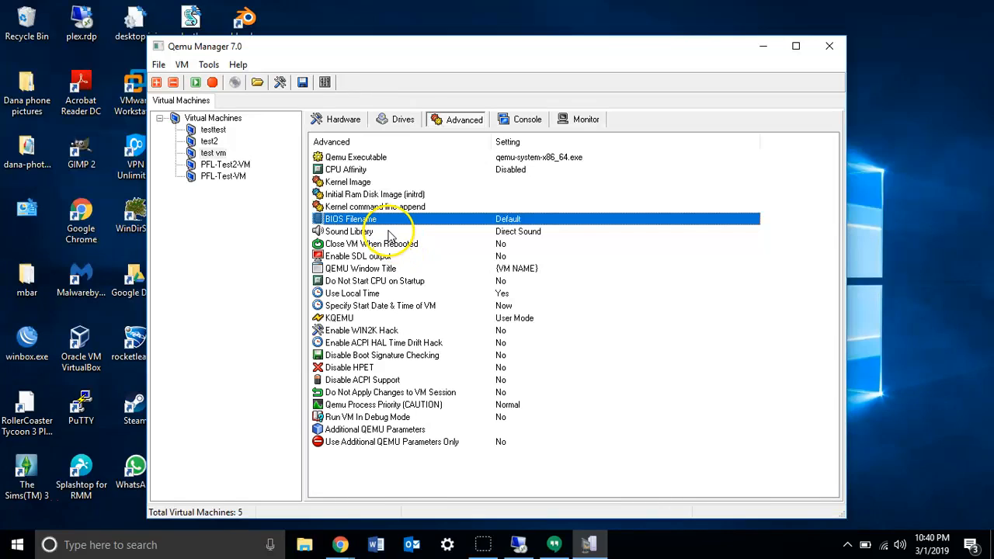
pyautogui.click(367, 234)
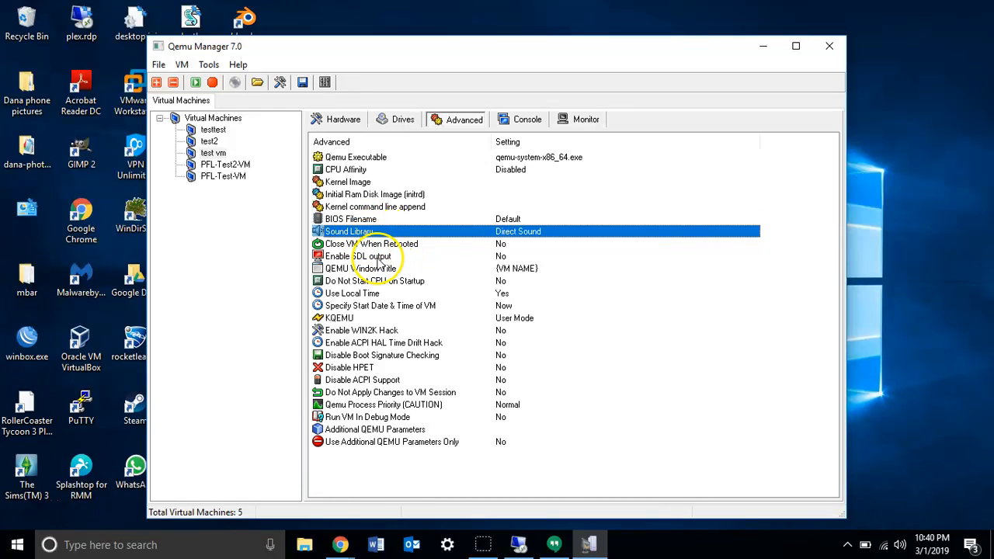
pyautogui.click(375, 245)
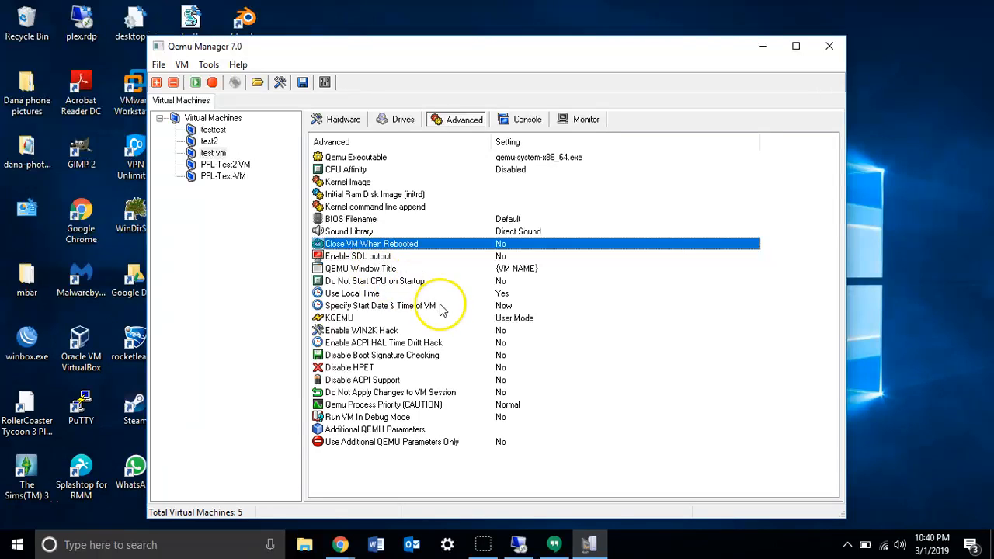
pyautogui.click(351, 184)
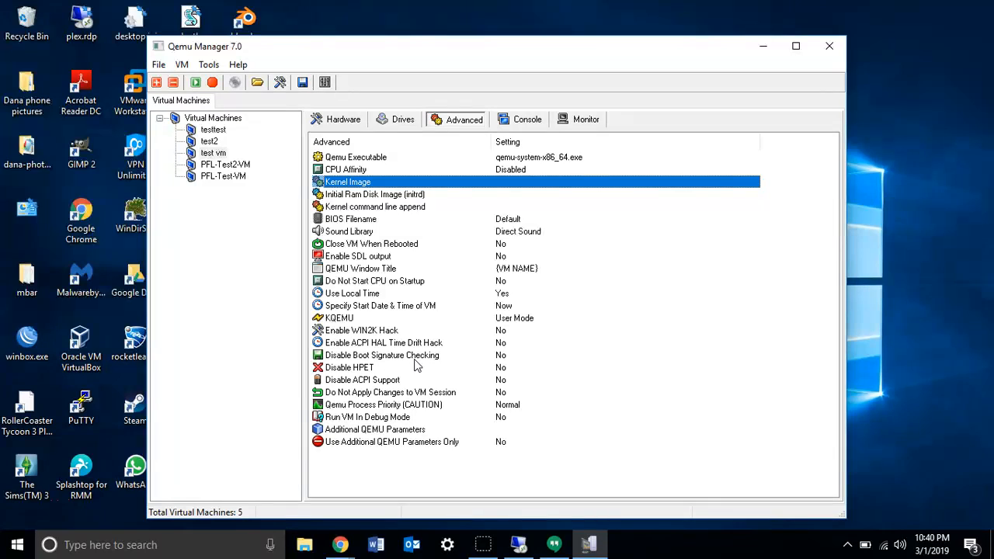
# Start test vm, watch it boot in its console and view the QEMU monitor prompt.
pyautogui.click(524, 119)
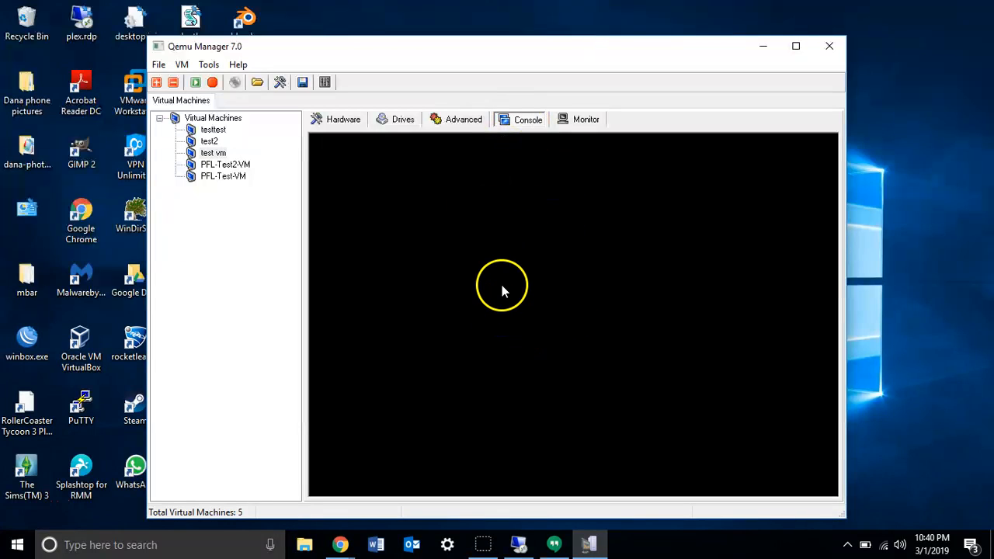
pyautogui.click(197, 84)
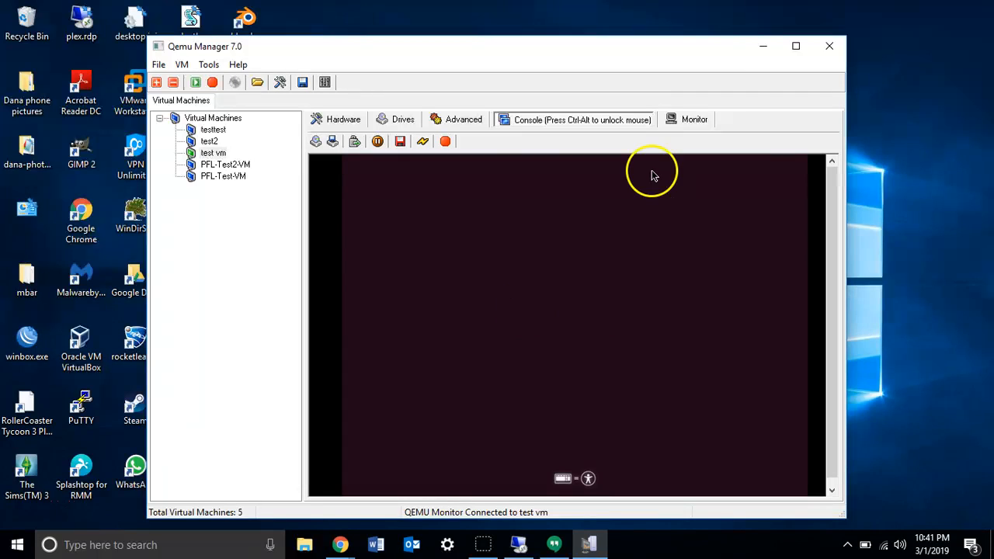
pyautogui.click(696, 119)
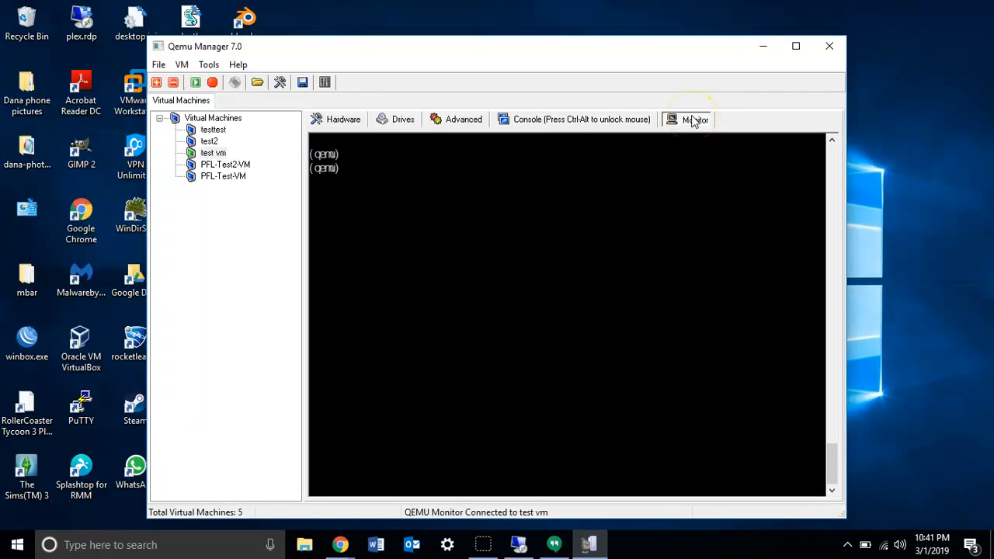
# Return to the console of test vm and look over its CD/DVD media options without choosing one.
pyautogui.click(550, 126)
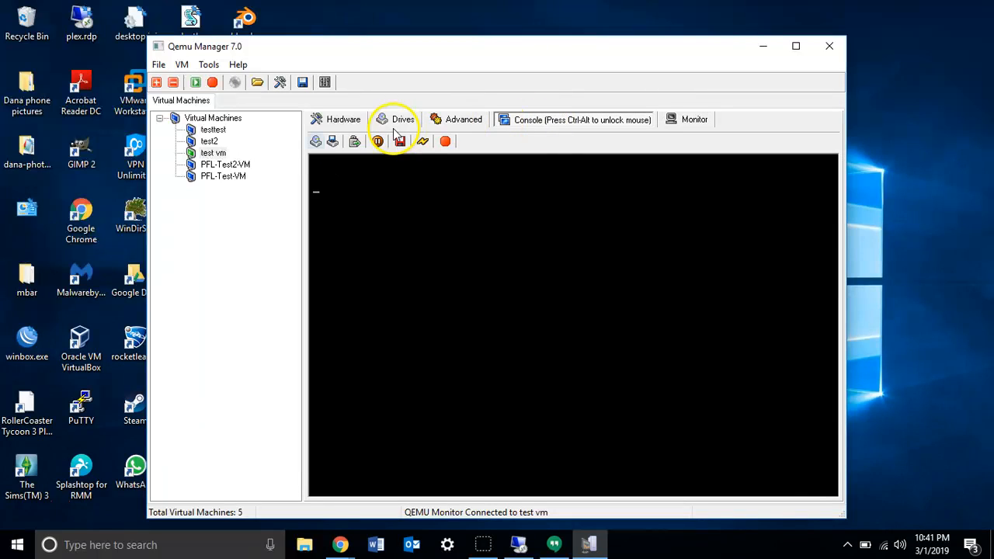
pyautogui.click(316, 143)
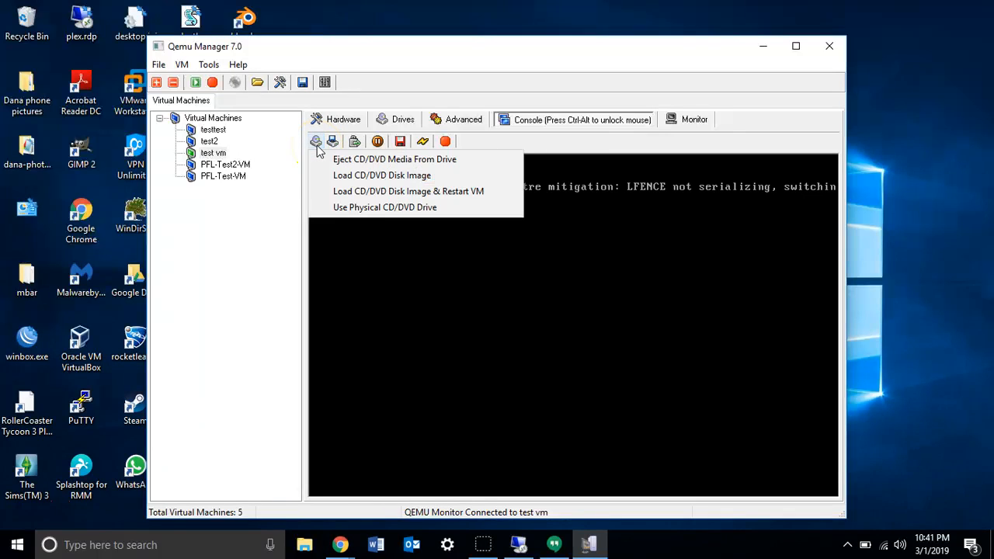
pyautogui.click(326, 165)
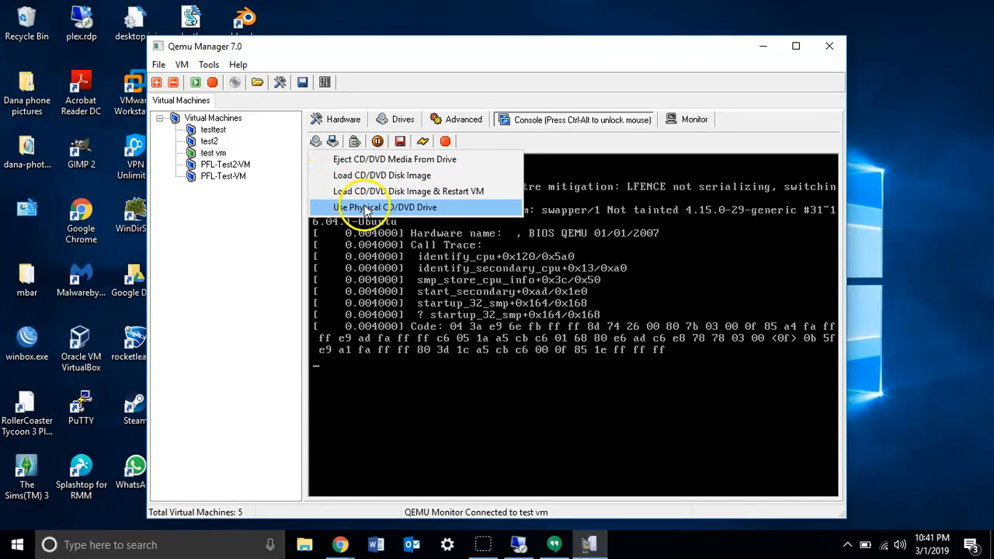
pyautogui.click(333, 140)
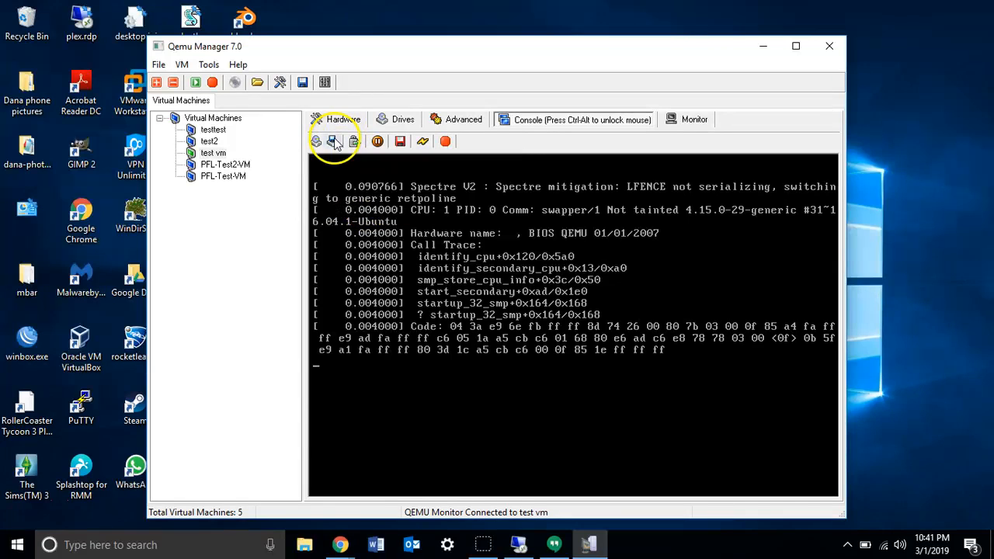
pyautogui.click(333, 140)
# Send CTRL+ALT+DEL to the running test vm, and pause and resume the machine.
pyautogui.click(354, 142)
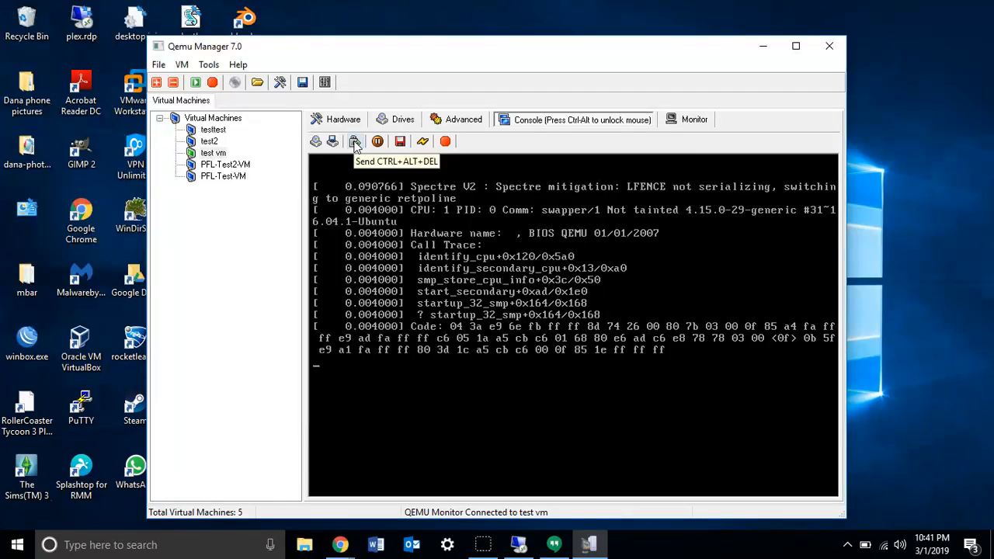
pyautogui.click(354, 143)
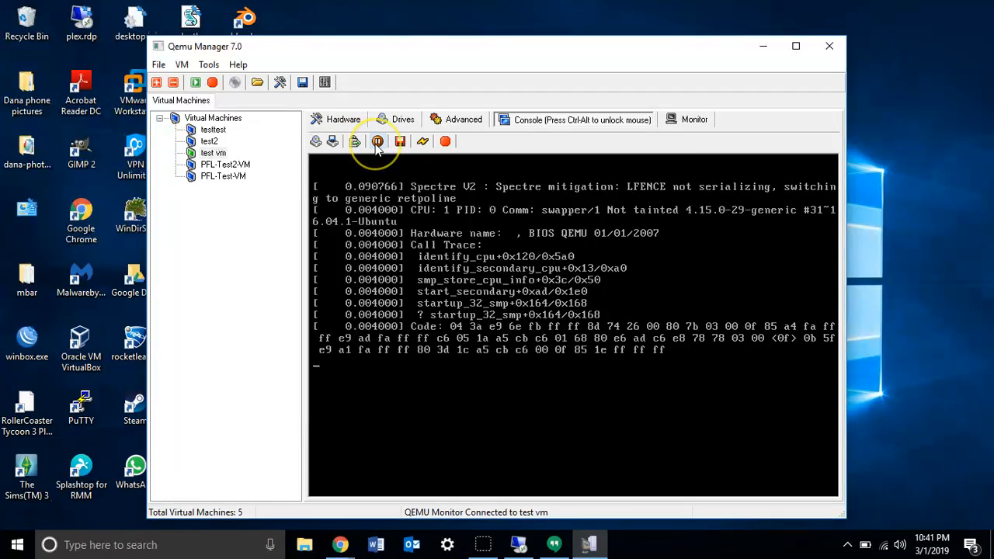
pyautogui.click(376, 145)
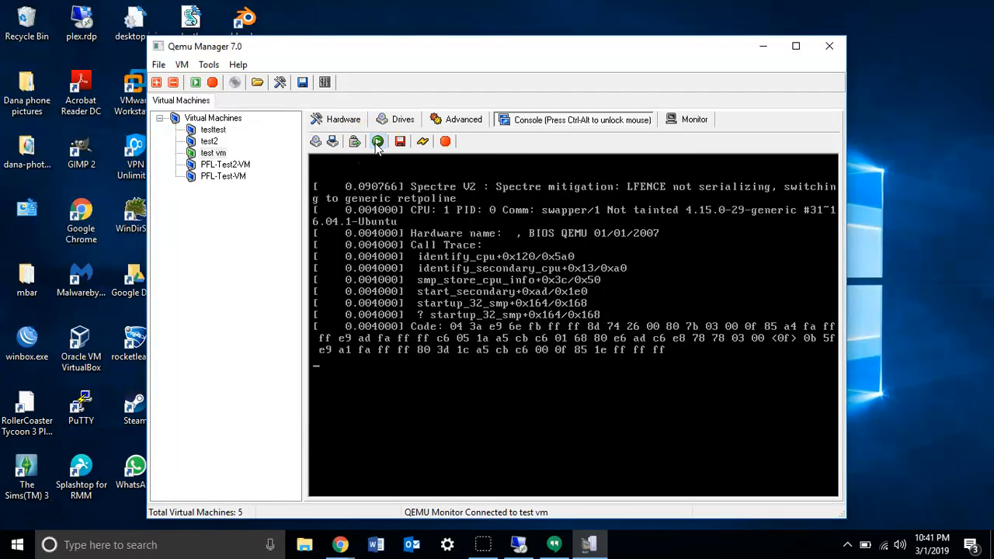
pyautogui.click(376, 145)
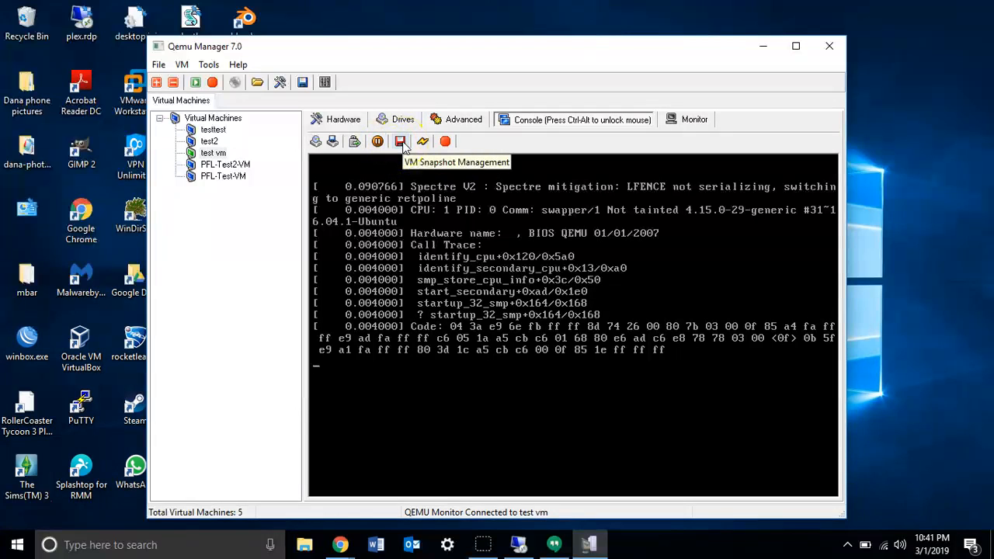
# Look over the shutdown and reset options of test vm, and end its QEMU session.
pyautogui.click(419, 143)
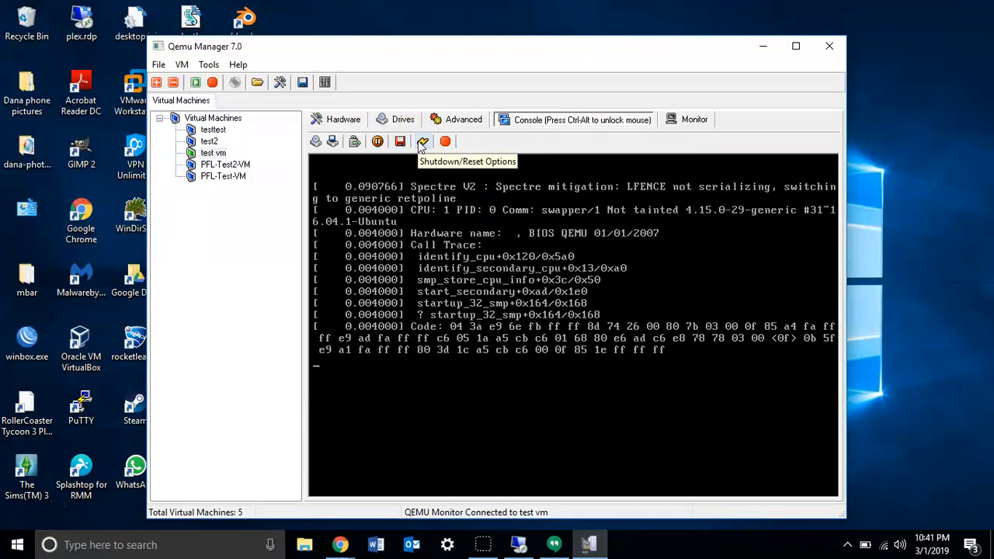
pyautogui.click(420, 145)
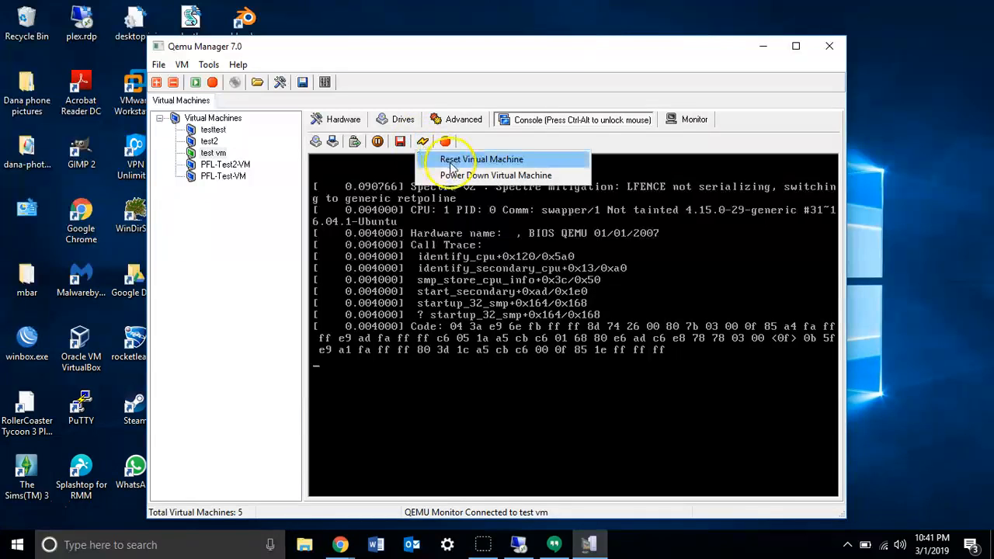
pyautogui.click(463, 143)
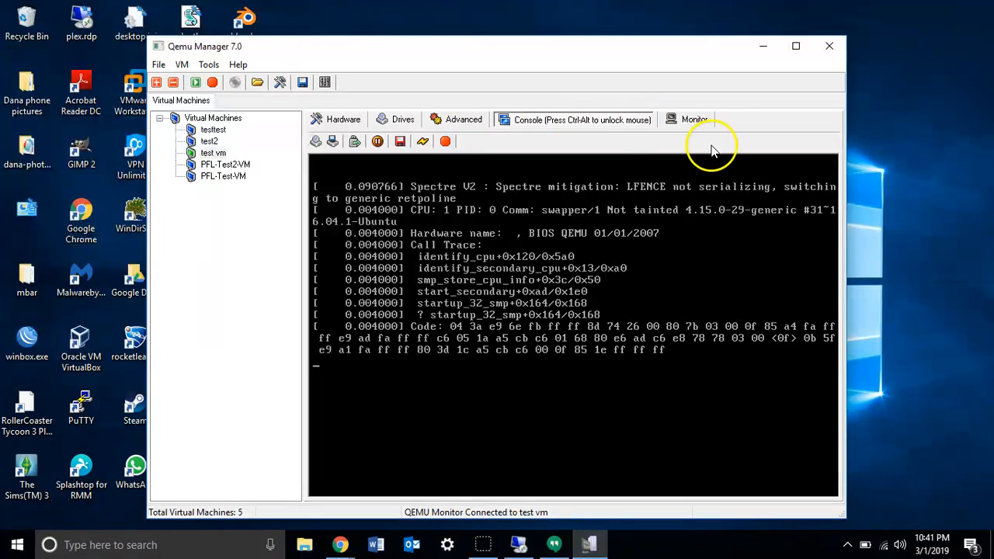
pyautogui.click(445, 140)
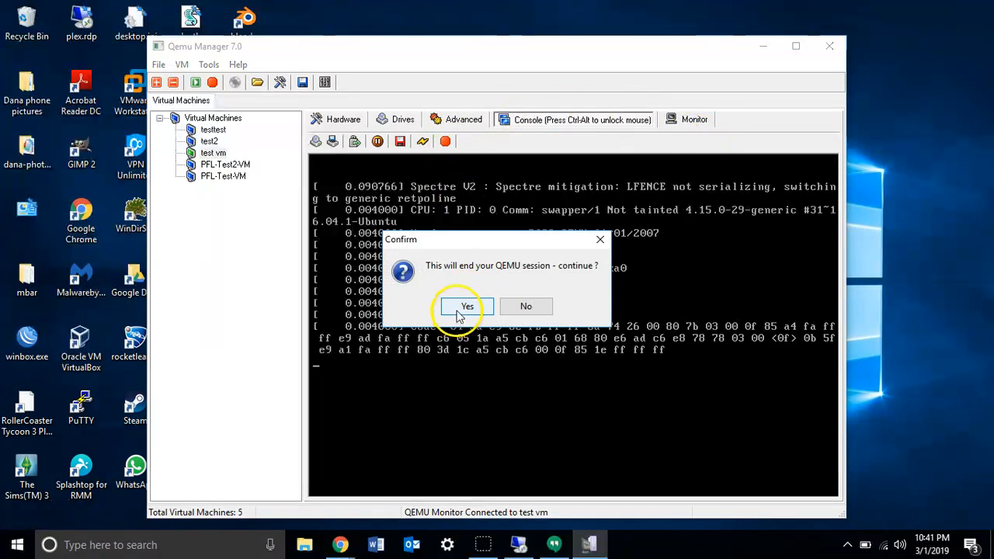
pyautogui.click(458, 307)
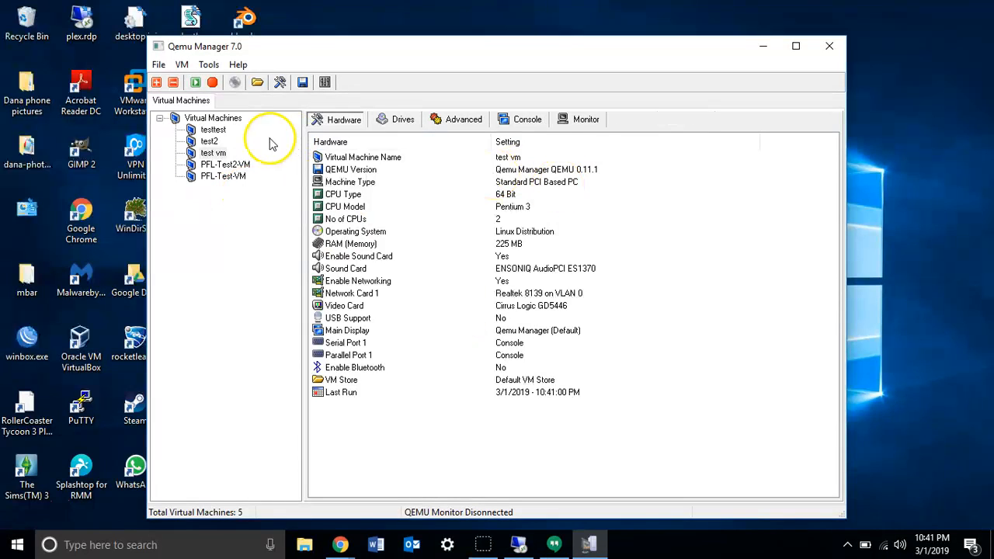
# Examine the monitor command history, the console and the advanced settings of the stopped test vm.
pyautogui.click(586, 119)
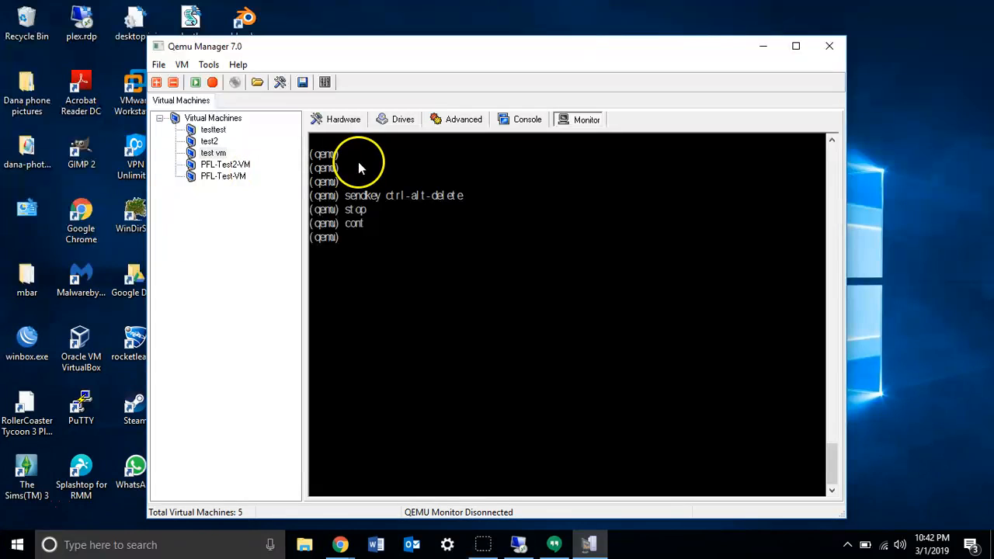
pyautogui.click(516, 119)
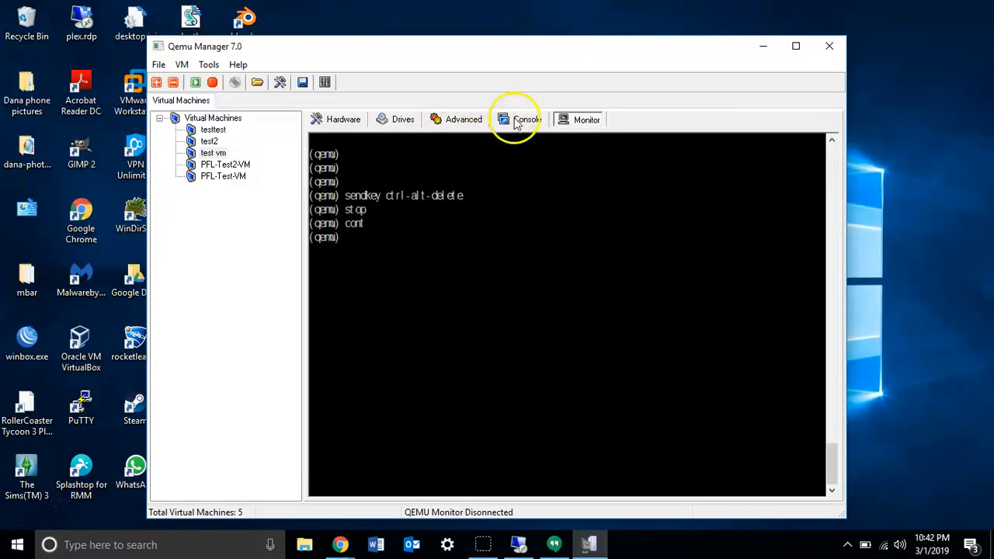
pyautogui.click(465, 119)
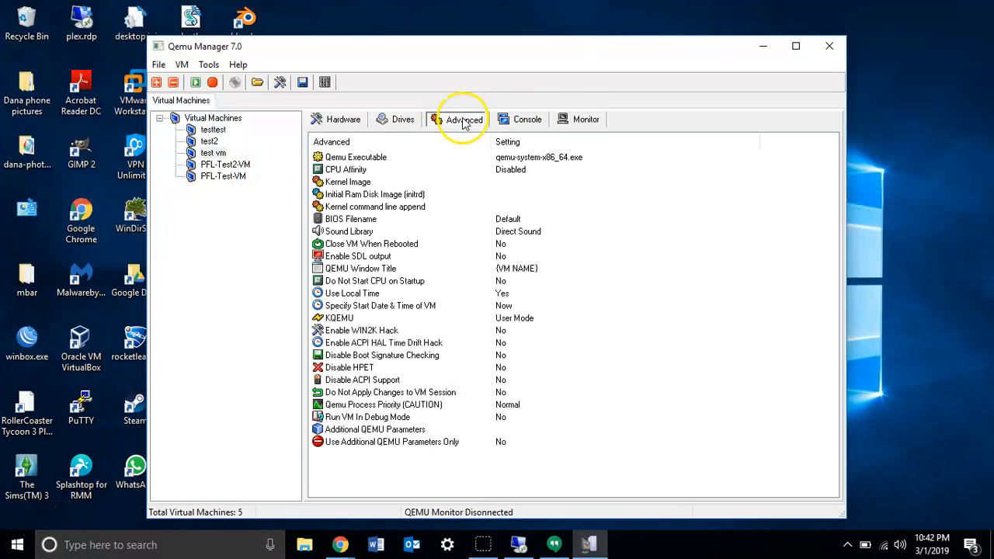
pyautogui.click(504, 124)
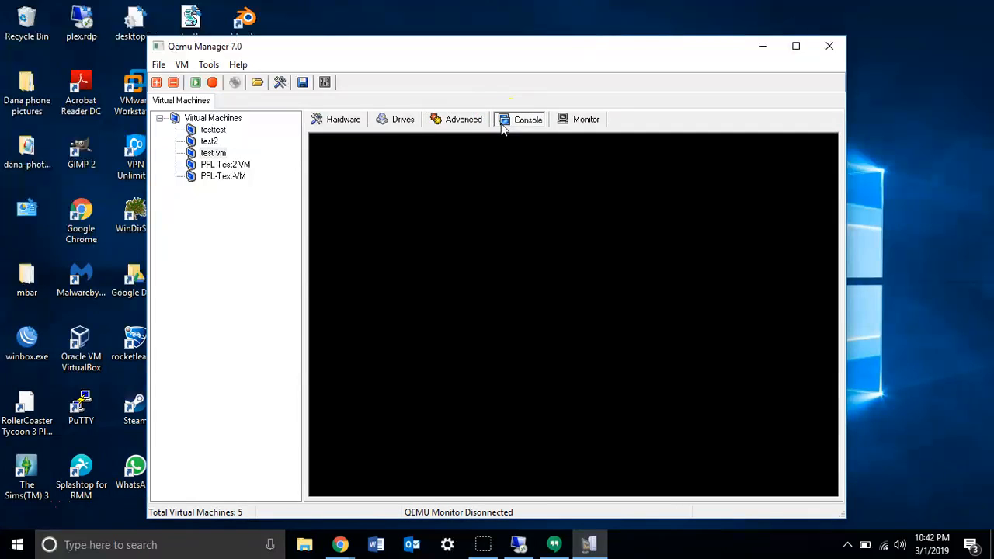
pyautogui.click(213, 152)
pyautogui.click(209, 142)
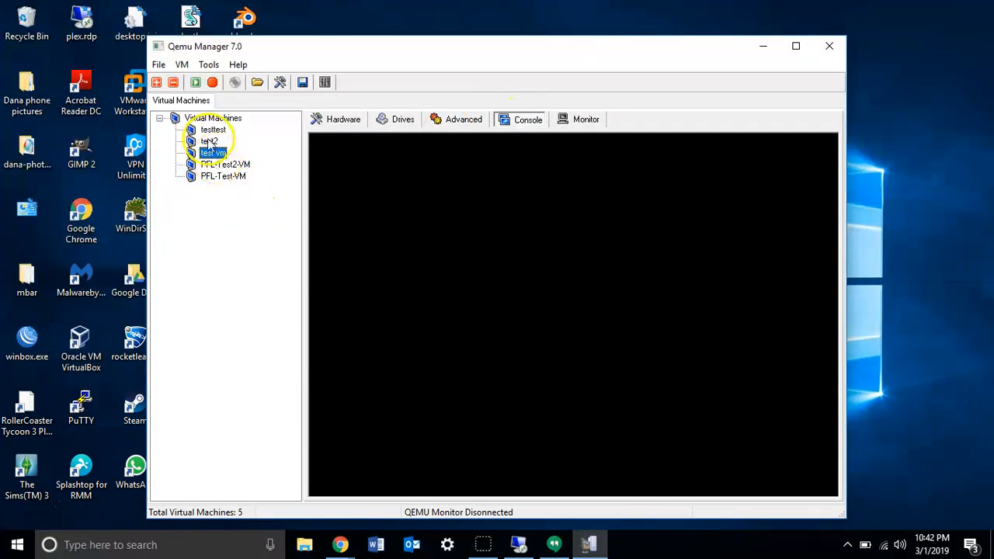
pyautogui.click(208, 153)
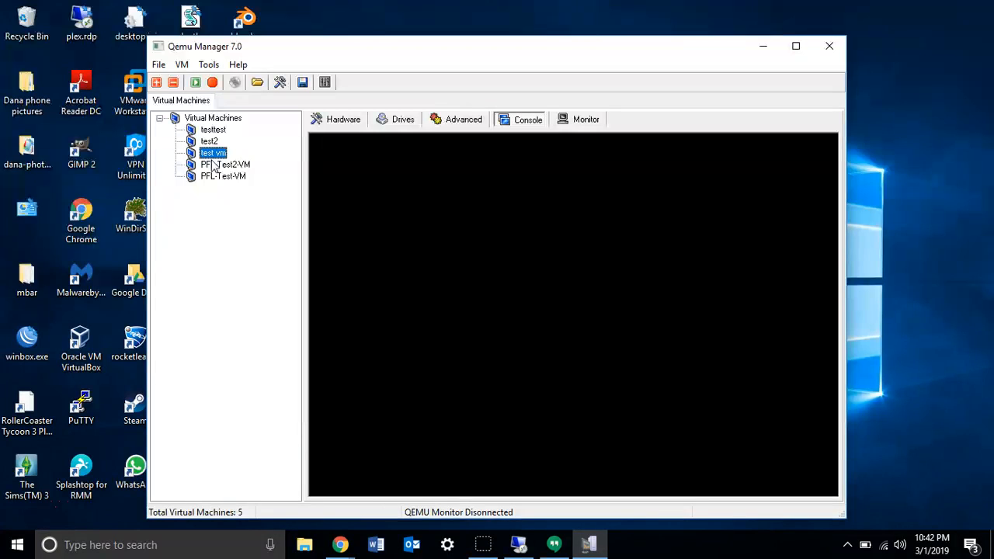
pyautogui.click(449, 121)
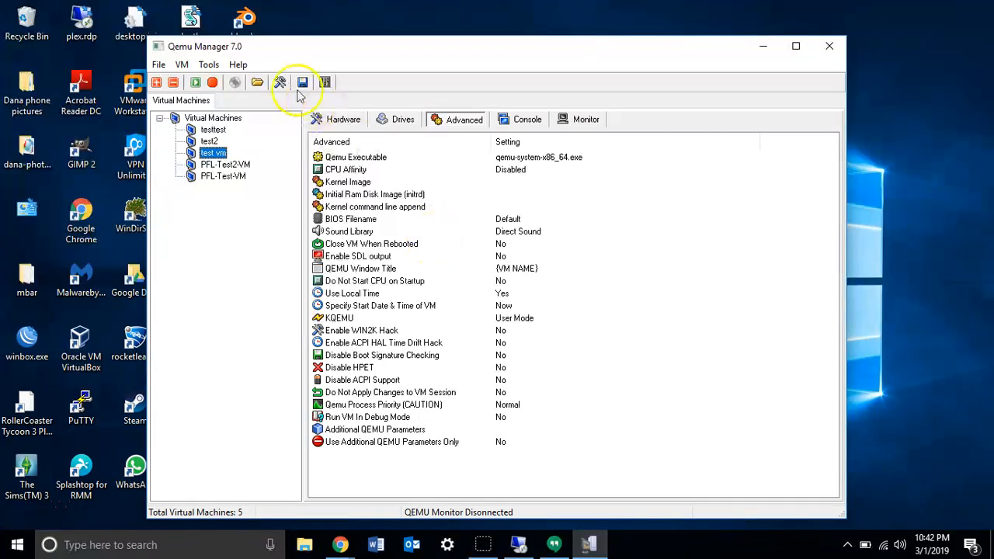
# View the available help options, including the user manual, update check and about information.
pyautogui.click(239, 65)
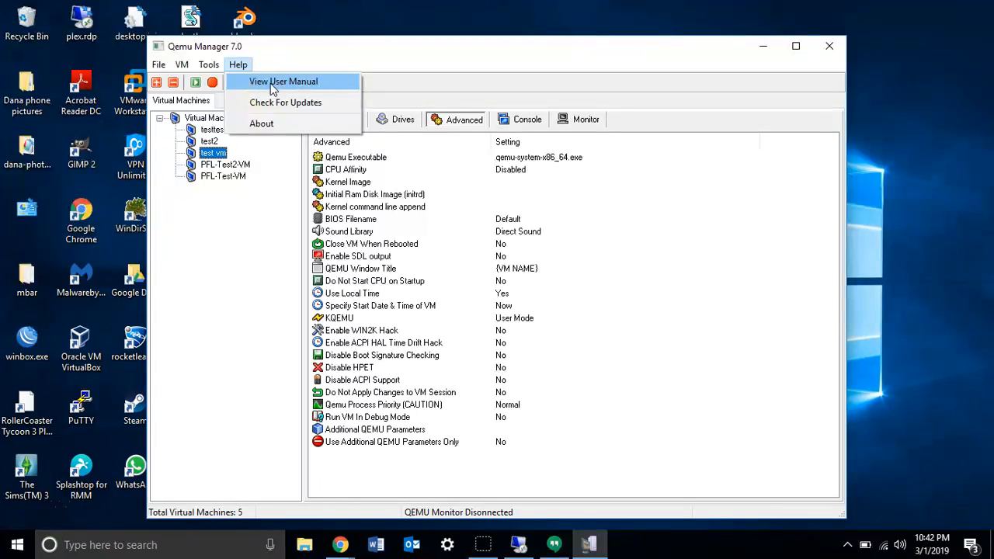
pyautogui.click(388, 42)
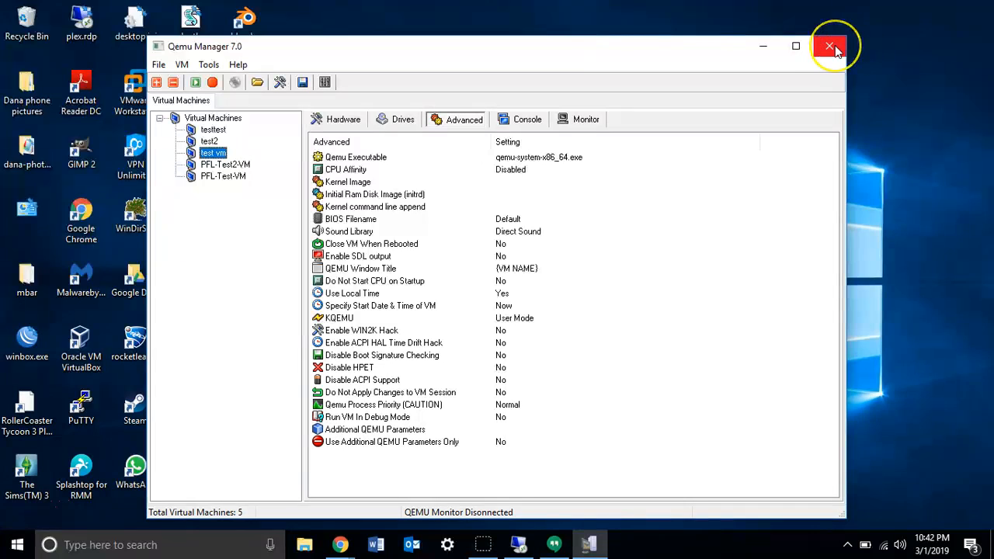
pyautogui.click(238, 65)
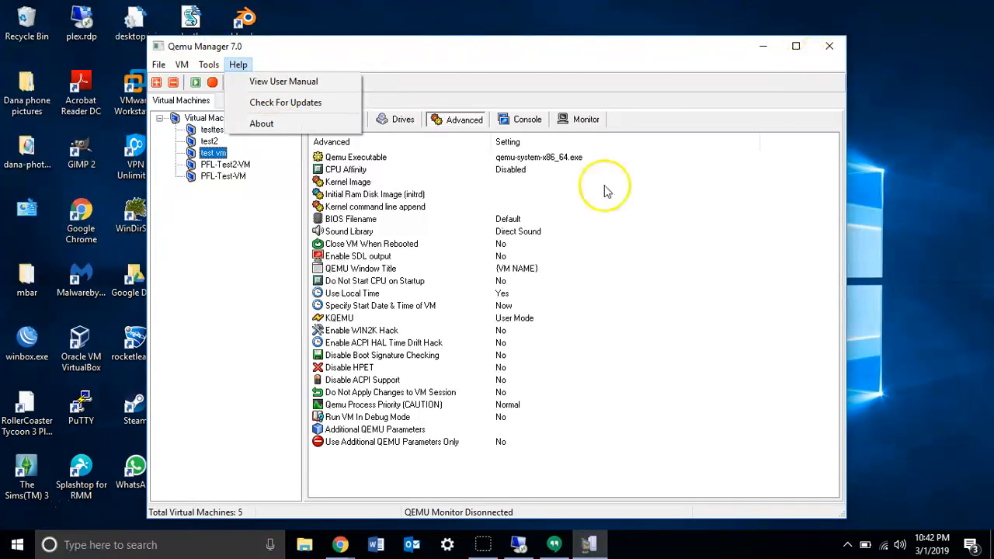